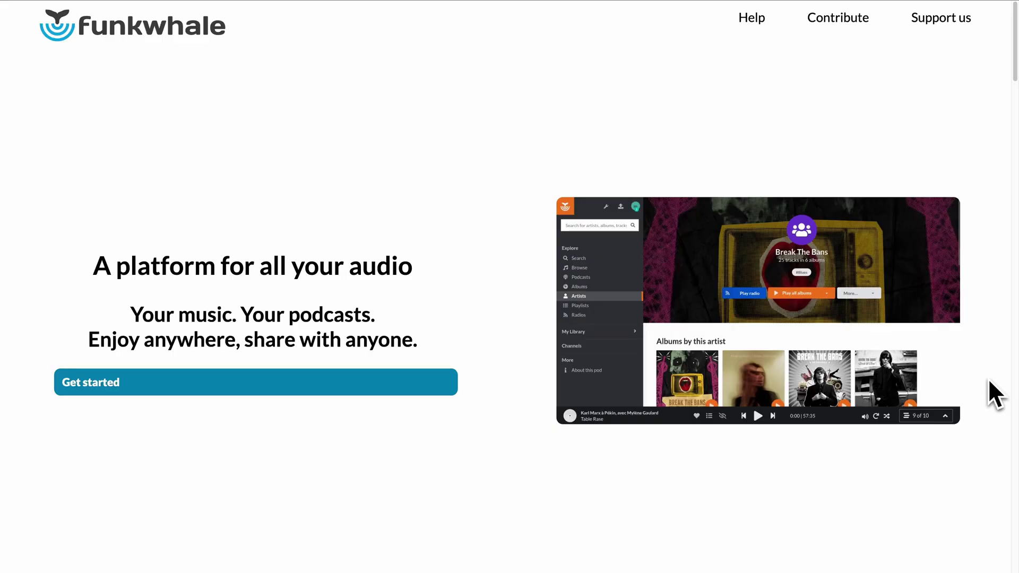
- Go from Find a pod to the Start your own pod docs' installation methods section
{"action": "scroll", "coordinate": [990, 380], "scroll_direction": "down", "scroll_amount": 8}
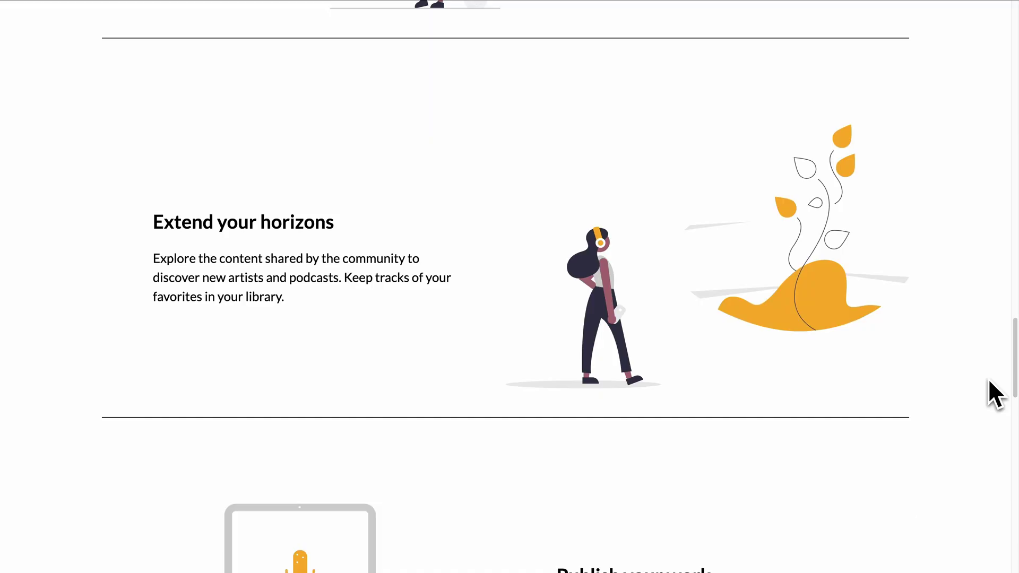
{"action": "scroll", "coordinate": [990, 382], "scroll_direction": "up", "scroll_amount": 8}
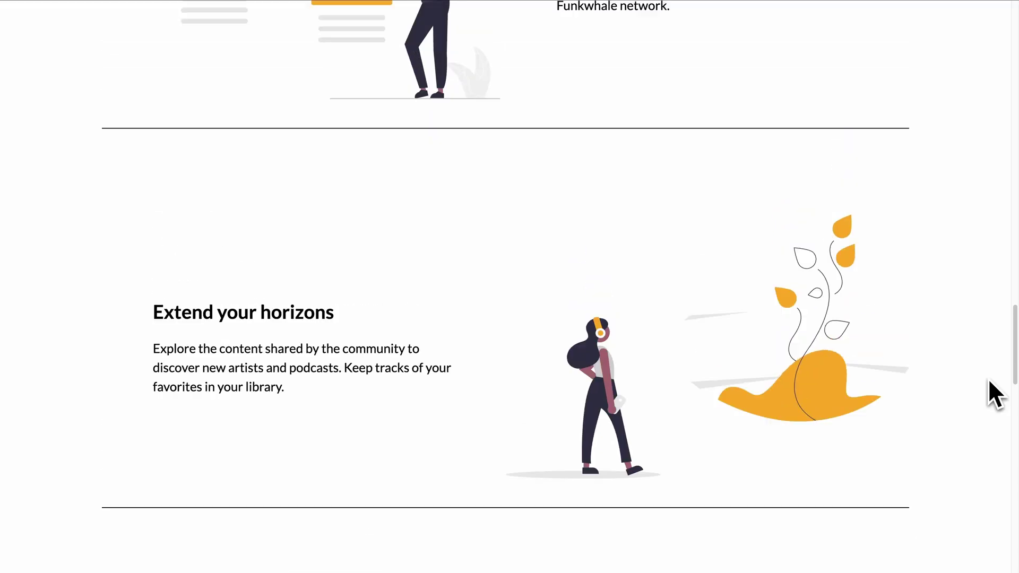
{"action": "scroll", "coordinate": [988, 378], "scroll_direction": "up", "scroll_amount": 1}
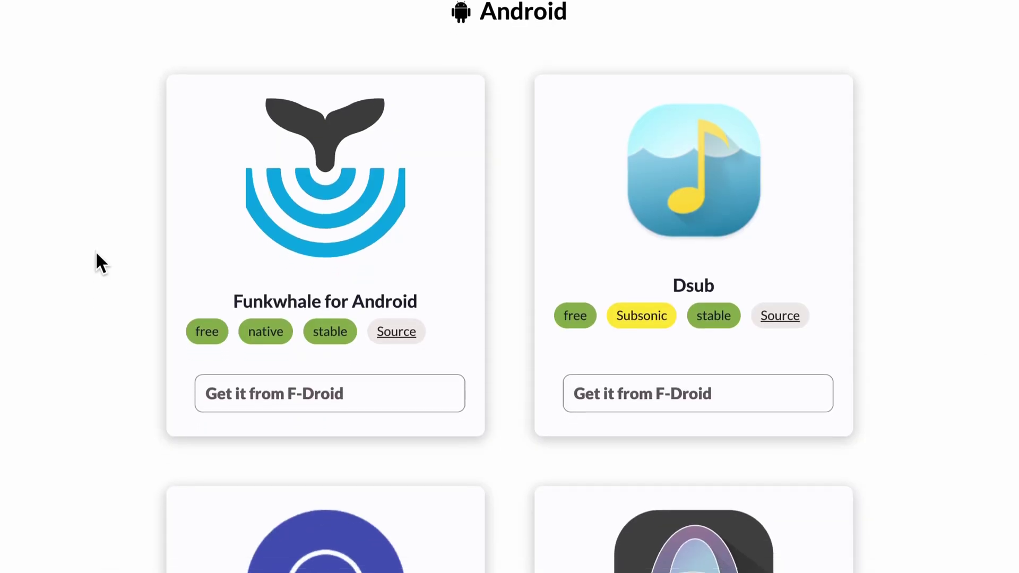
{"action": "scroll", "coordinate": [96, 221], "scroll_direction": "down", "scroll_amount": 5}
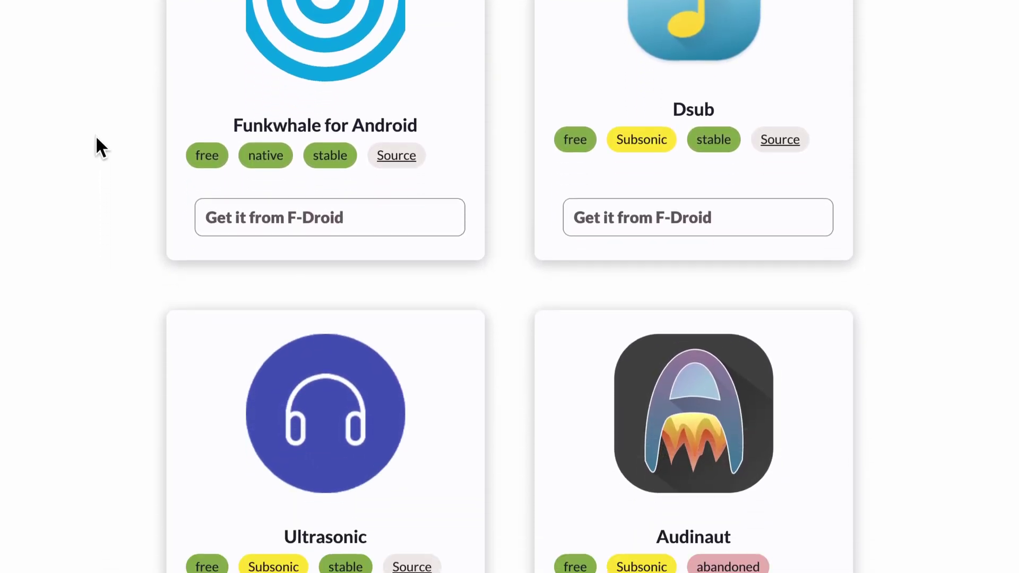
{"action": "scroll", "coordinate": [96, 96], "scroll_direction": "down", "scroll_amount": 2}
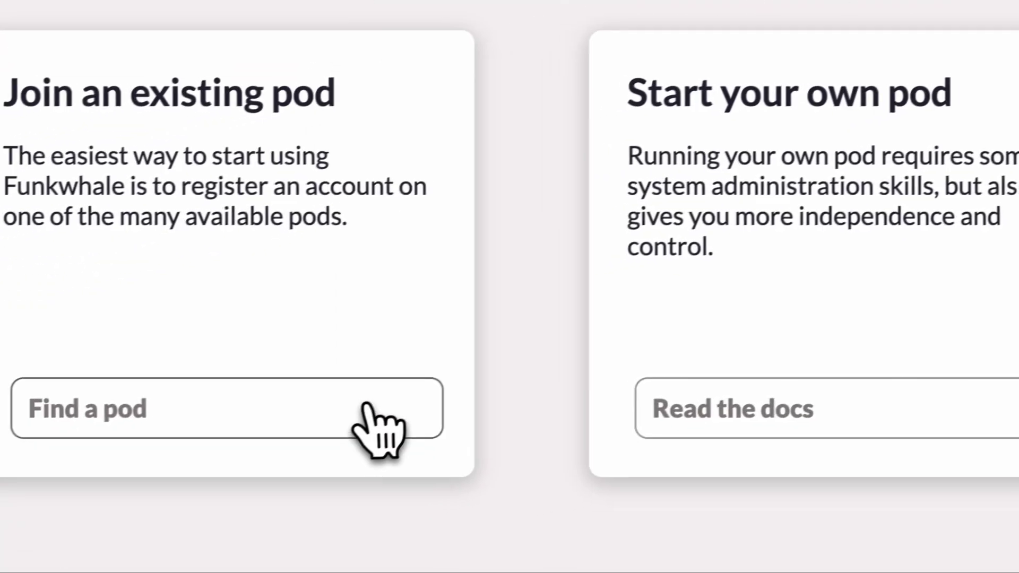
{"action": "left_click", "coordinate": [374, 425]}
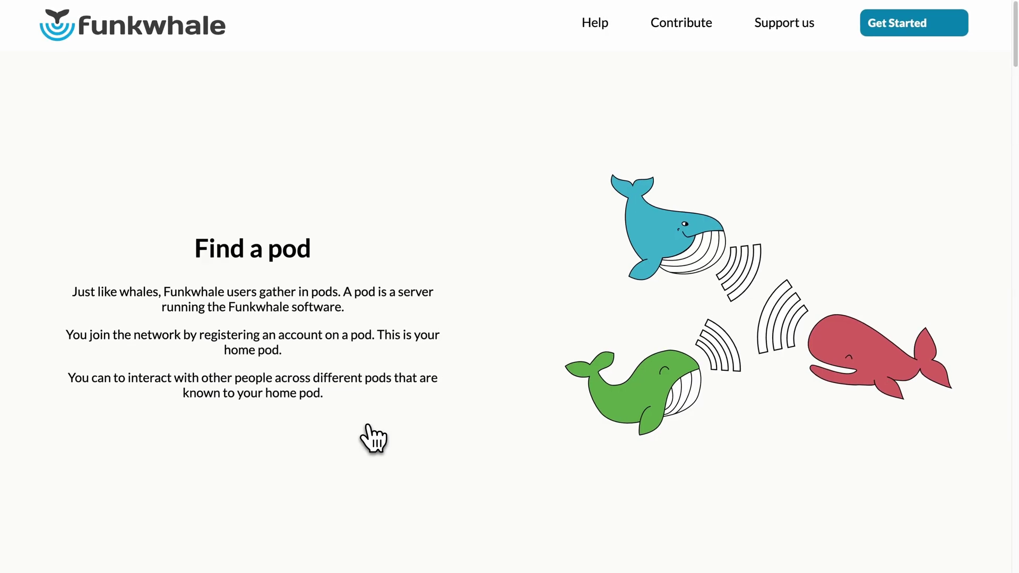
{"action": "scroll", "coordinate": [369, 427], "scroll_direction": "down", "scroll_amount": 10}
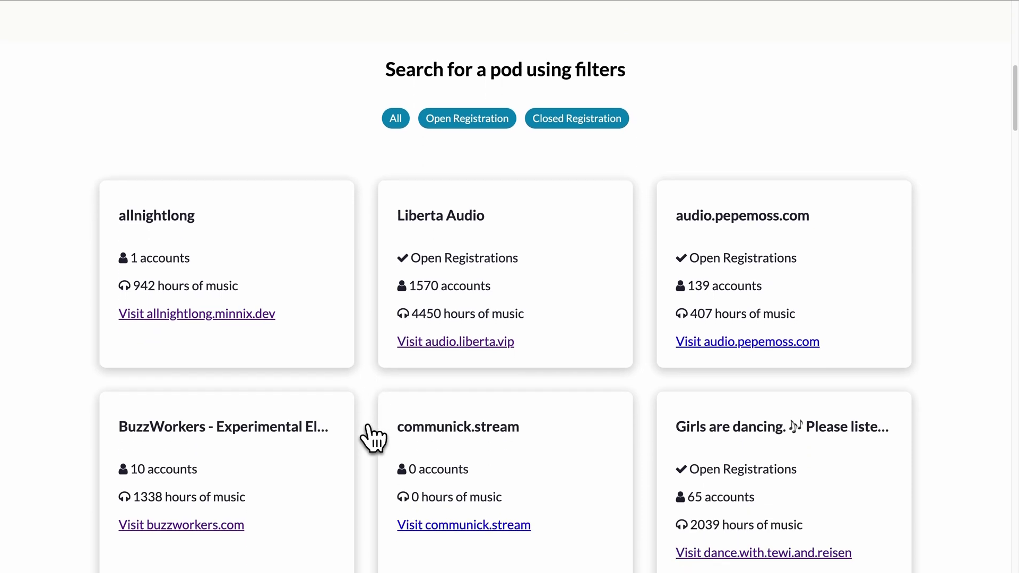
{"action": "scroll", "coordinate": [371, 430], "scroll_direction": "down", "scroll_amount": 8}
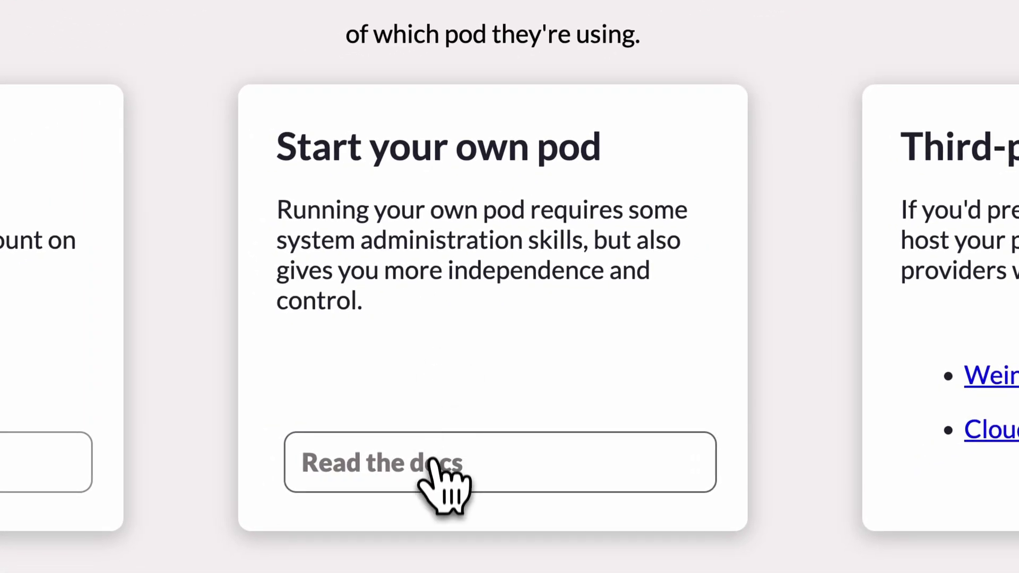
{"action": "left_click", "coordinate": [432, 464]}
{"action": "scroll", "coordinate": [536, 175], "scroll_direction": "down", "scroll_amount": 5}
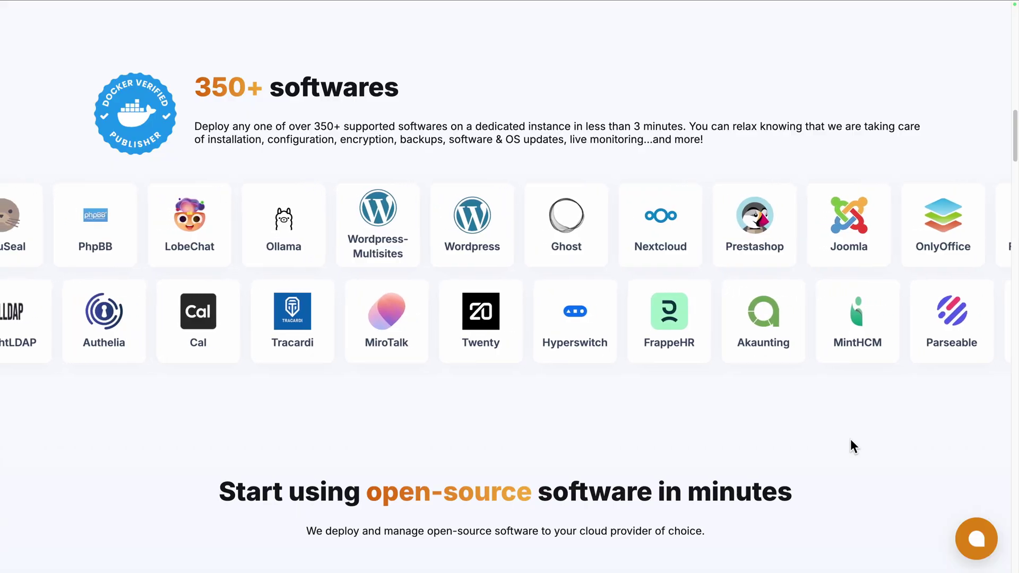
- Scroll the Elestio homepage on the way to default-project's empty Current Services list
{"action": "scroll", "coordinate": [850, 440], "scroll_direction": "down", "scroll_amount": 7}
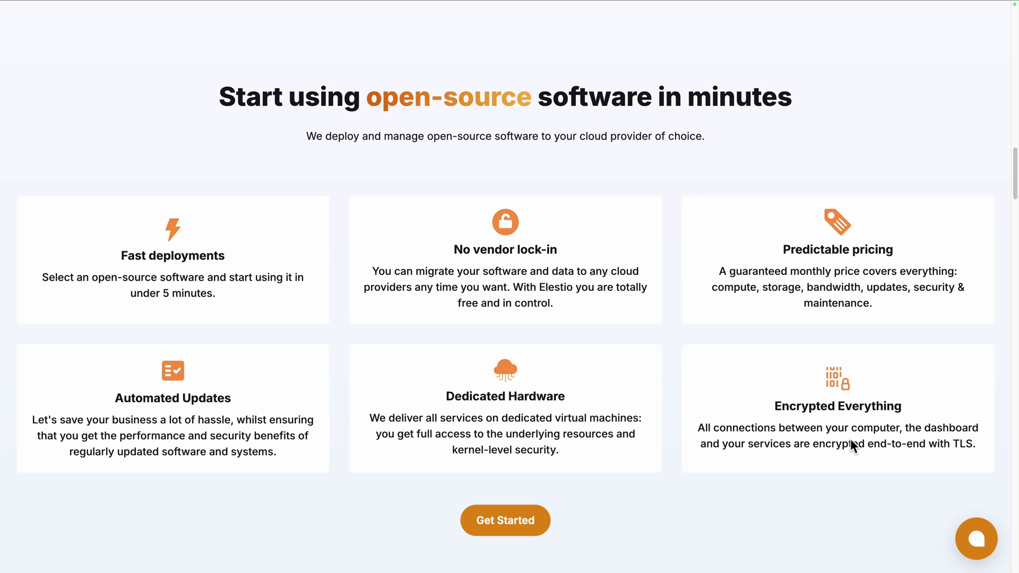
{"action": "scroll", "coordinate": [851, 440], "scroll_direction": "down", "scroll_amount": 11}
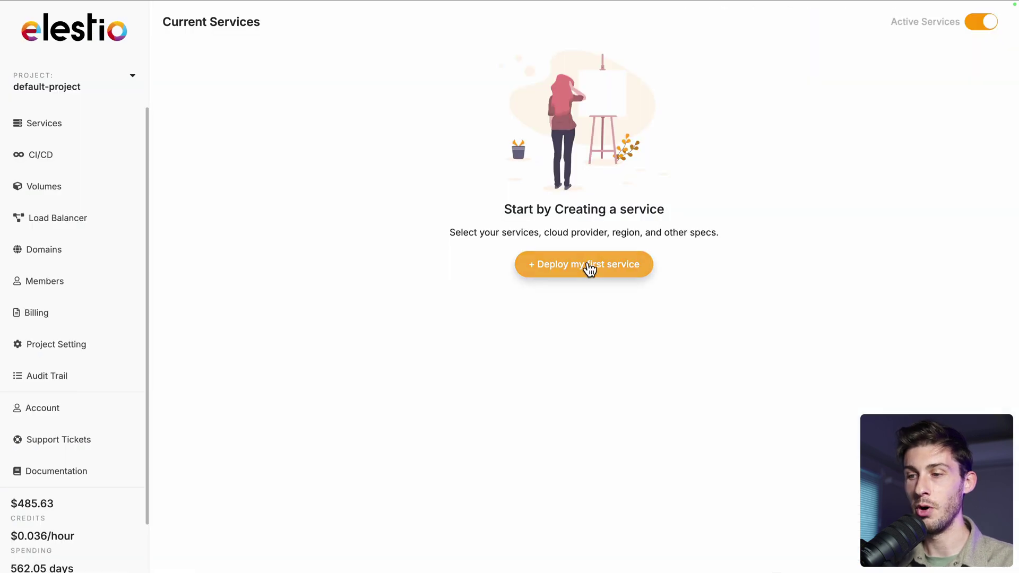
- Start a first service and select Funkwhale from a catalogue search for 'funkw'
{"action": "left_click", "coordinate": [586, 265]}
{"action": "left_click", "coordinate": [528, 159]}
{"action": "type", "text": "funkw"}
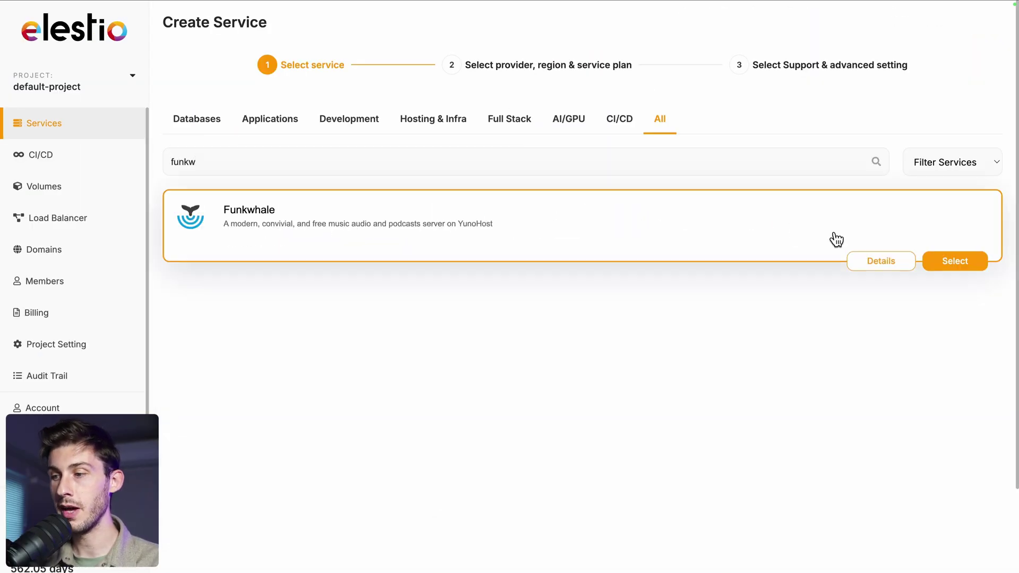
{"action": "left_click", "coordinate": [956, 260]}
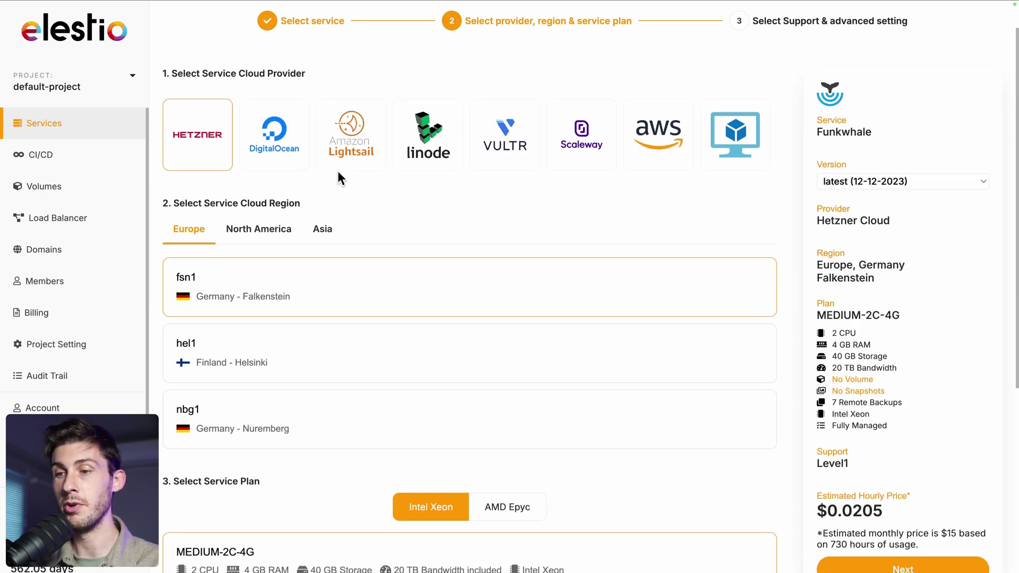
- Choose Hetzner, fsn1 and MEDIUM-2C-4G for Funkwhale and continue to support settings
{"action": "left_click", "coordinate": [733, 139]}
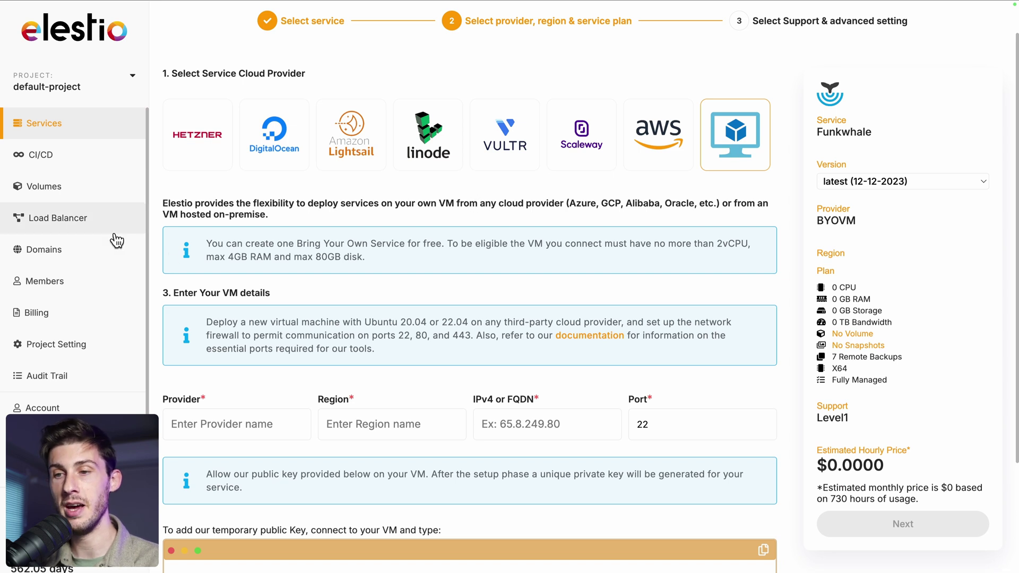
{"action": "left_click", "coordinate": [203, 144]}
{"action": "scroll", "coordinate": [346, 289], "scroll_direction": "down", "scroll_amount": 1}
{"action": "scroll", "coordinate": [346, 289], "scroll_direction": "down", "scroll_amount": 2}
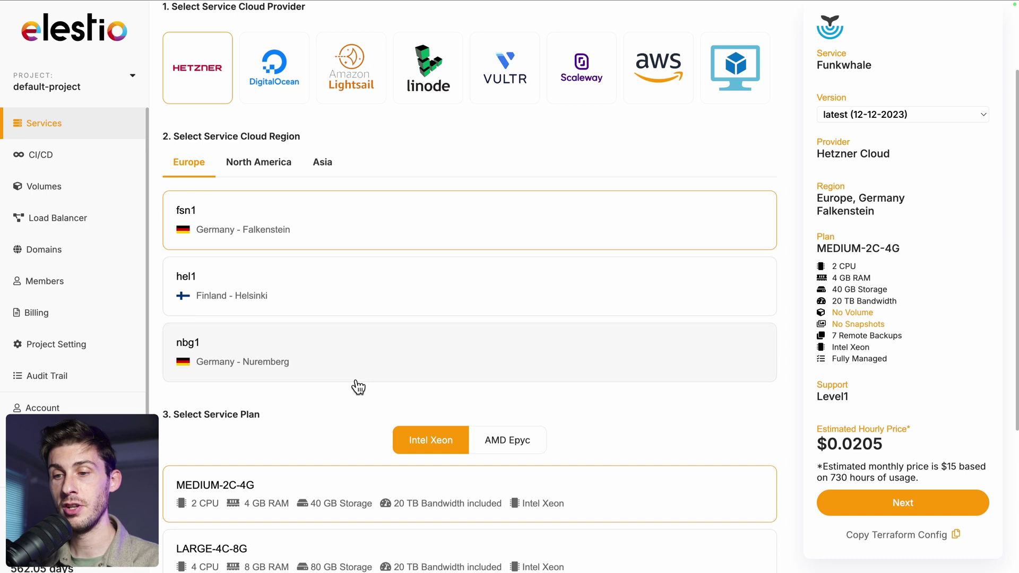
{"action": "scroll", "coordinate": [359, 388], "scroll_direction": "down", "scroll_amount": 5}
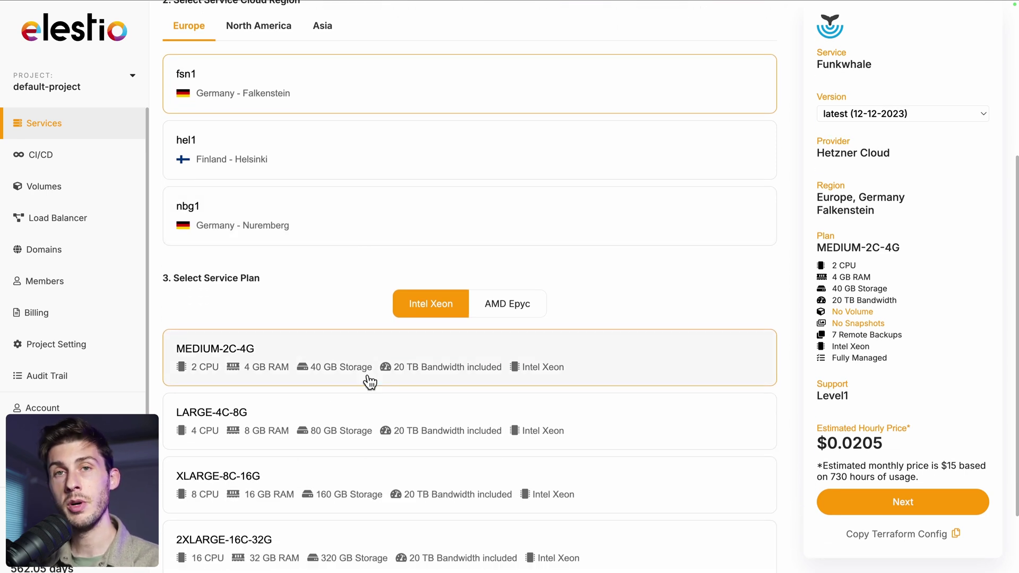
{"action": "left_click", "coordinate": [857, 503]}
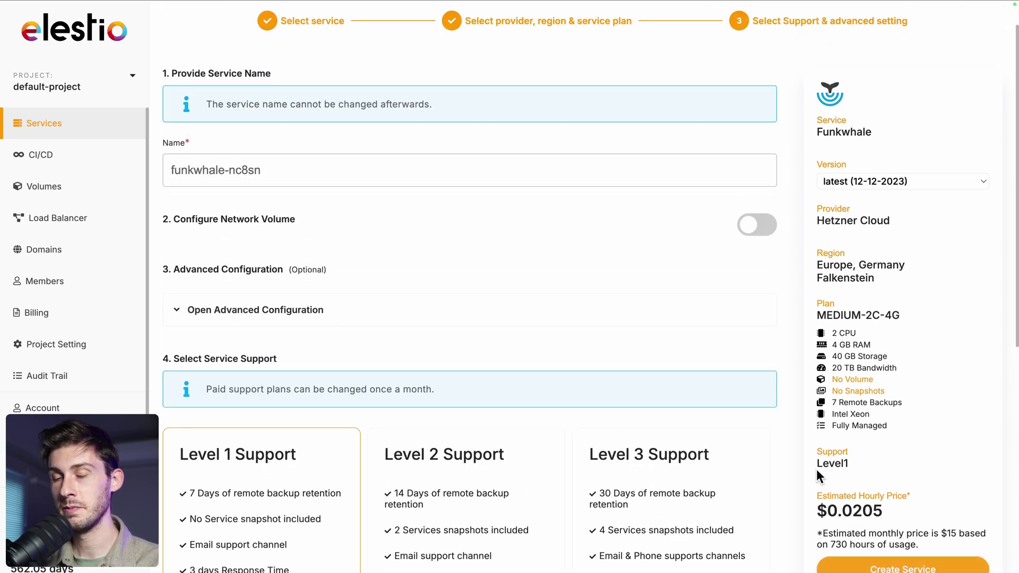
- Keep Level 1 Support and create the funkwhale-nc8sn service
{"action": "scroll", "coordinate": [431, 288], "scroll_direction": "down", "scroll_amount": 5}
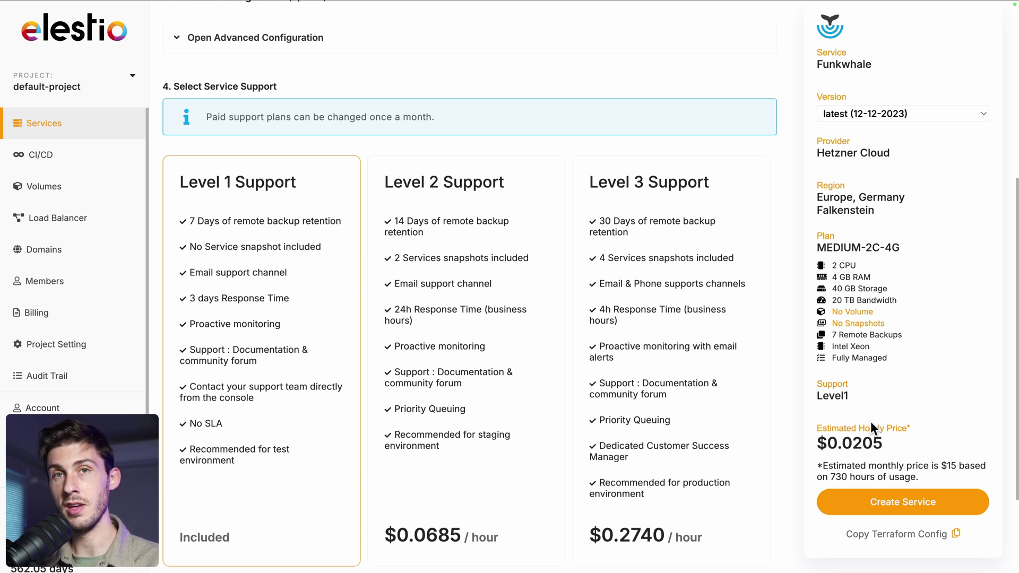
{"action": "left_click", "coordinate": [866, 502]}
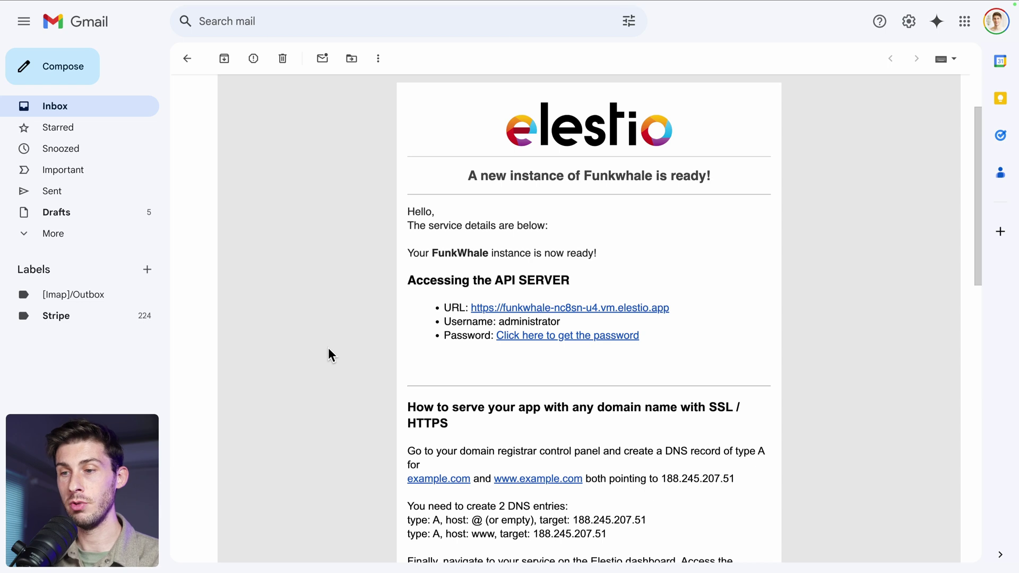
- Follow the instance-ready email's 'Click here to get the password' link
{"action": "scroll", "coordinate": [328, 348], "scroll_direction": "down", "scroll_amount": 3}
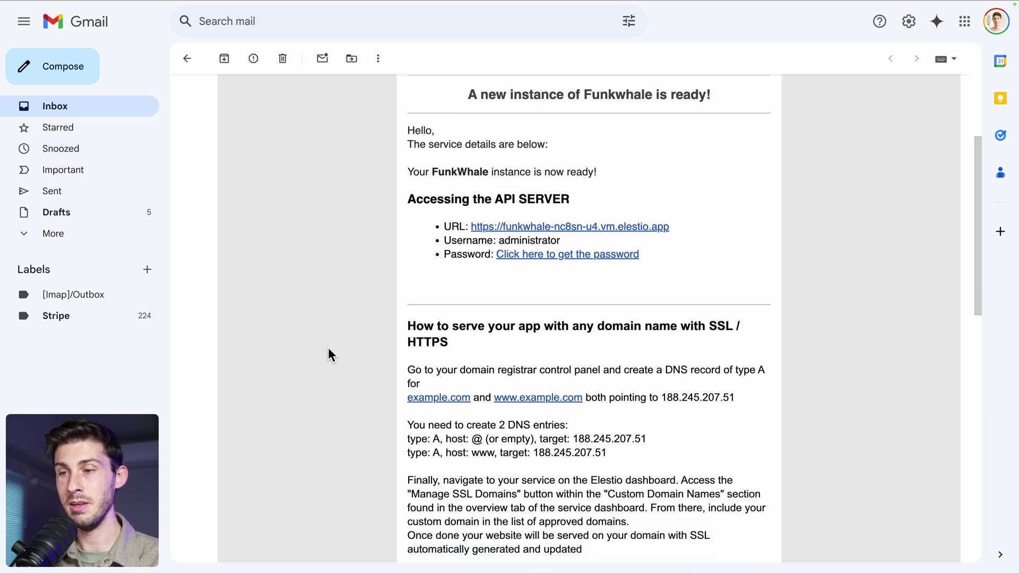
{"action": "left_click", "coordinate": [536, 256]}
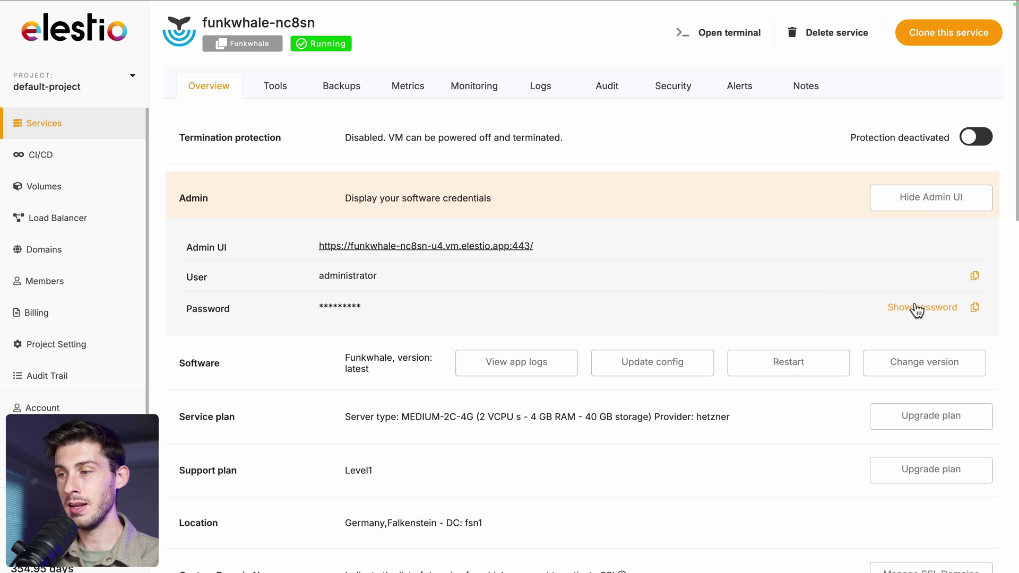
- Copy the admin password and go to the pod through the Admin UI link
{"action": "left_click", "coordinate": [975, 307]}
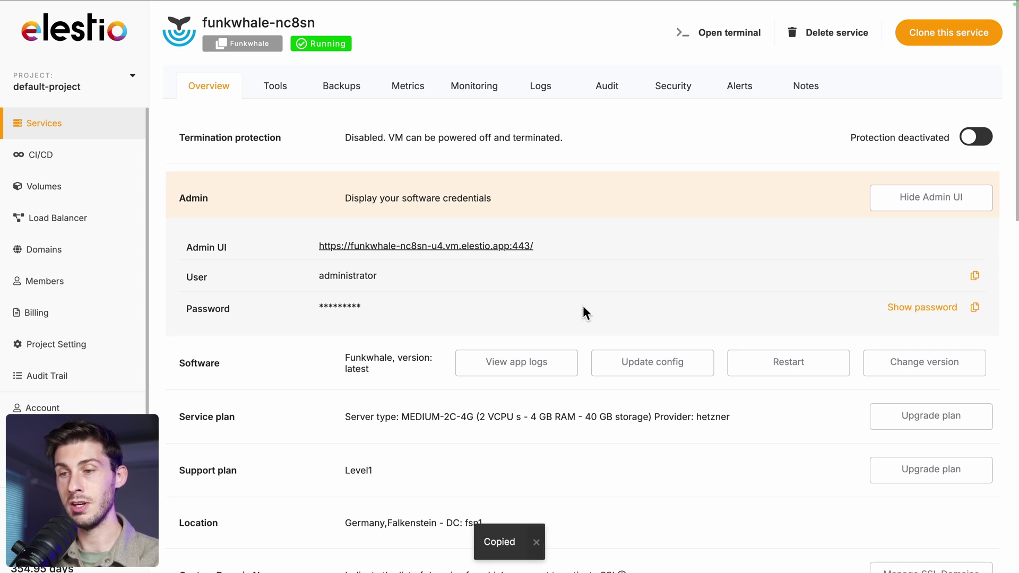
{"action": "left_click", "coordinate": [365, 248]}
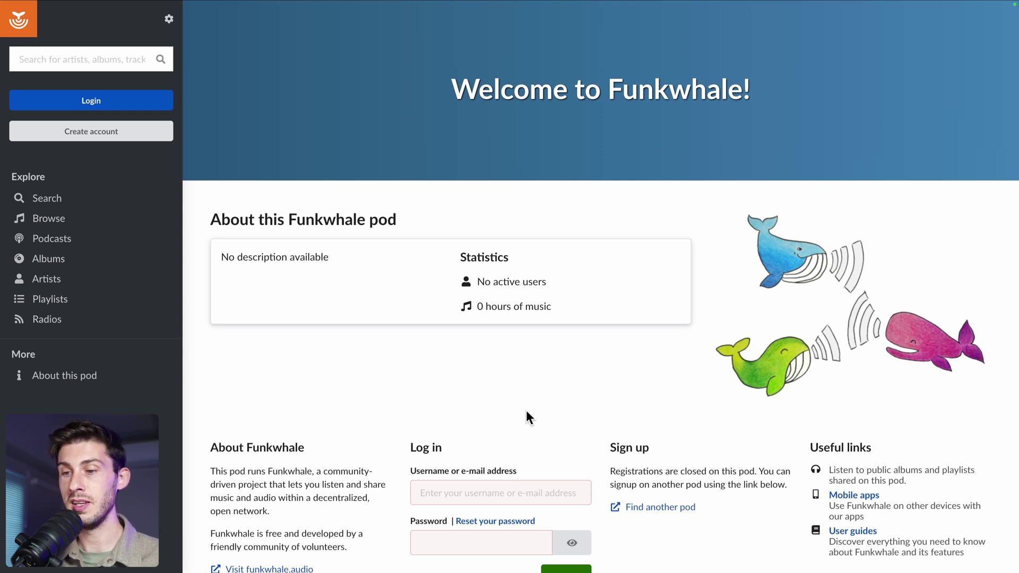
- Log in as administrator using the copied admin password
{"action": "scroll", "coordinate": [527, 409], "scroll_direction": "down", "scroll_amount": 1}
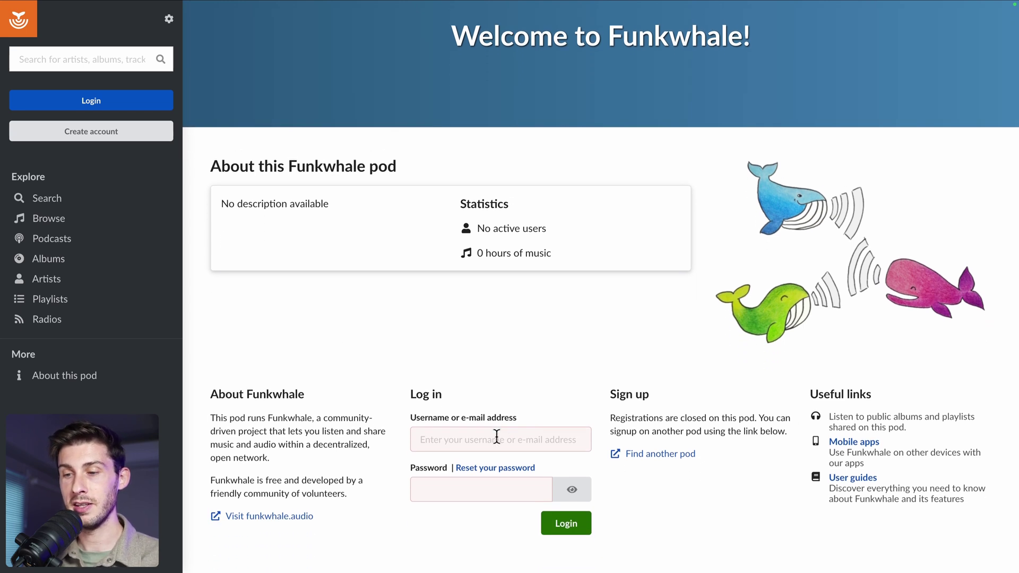
{"action": "left_click", "coordinate": [497, 436]}
{"action": "type", "text": "administrator"}
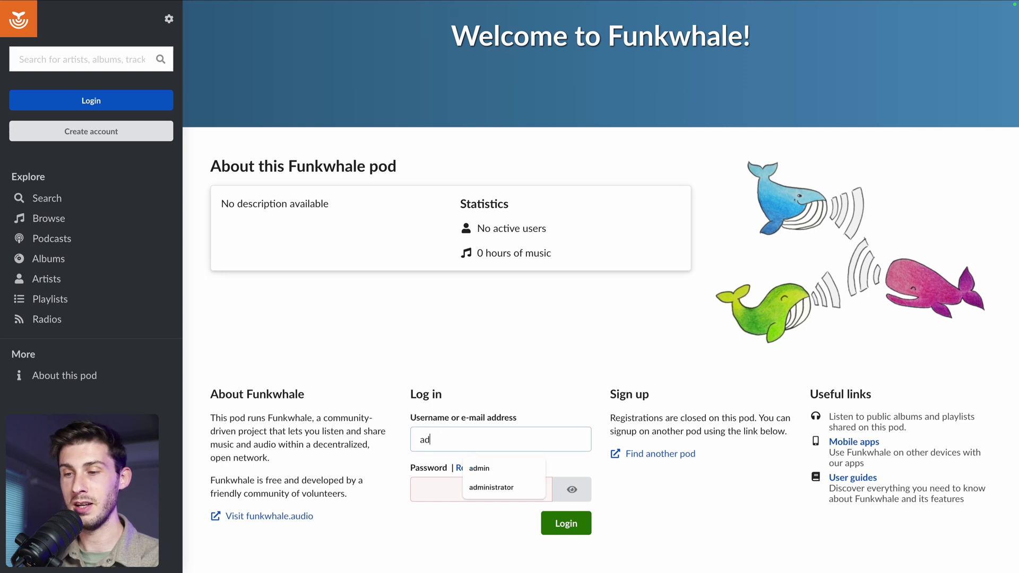
{"action": "left_click", "coordinate": [470, 483]}
{"action": "key", "text": "ctrl+v"}
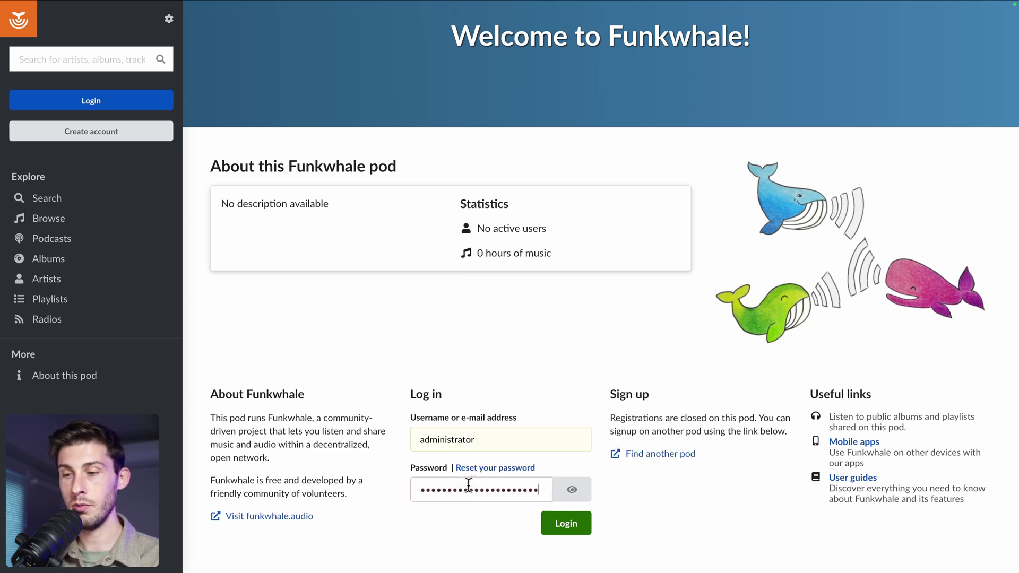
{"action": "left_click", "coordinate": [557, 524]}
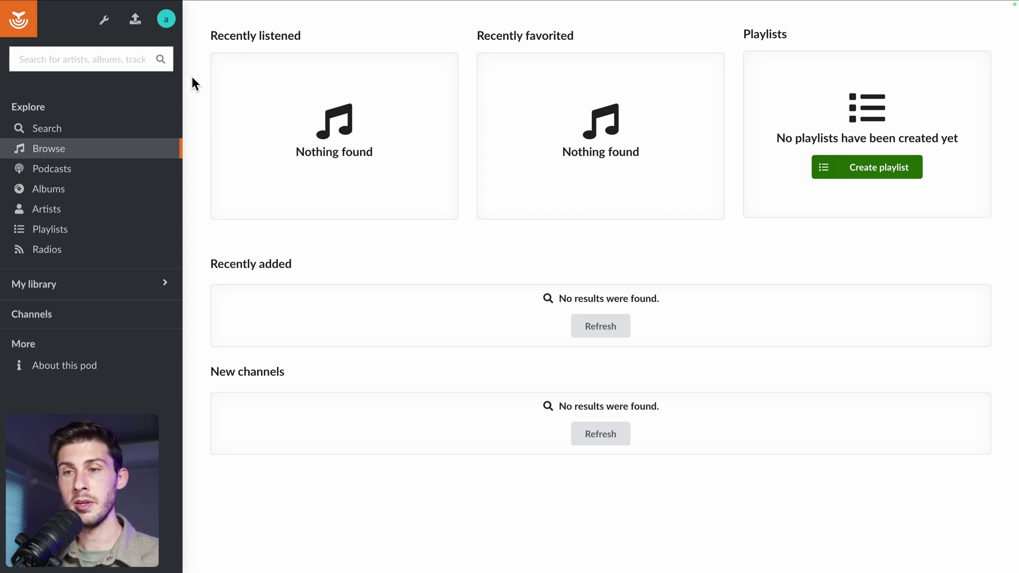
- Open Add and manage content and highlight its 1.0 GB per-user storage note
{"action": "left_click", "coordinate": [135, 23]}
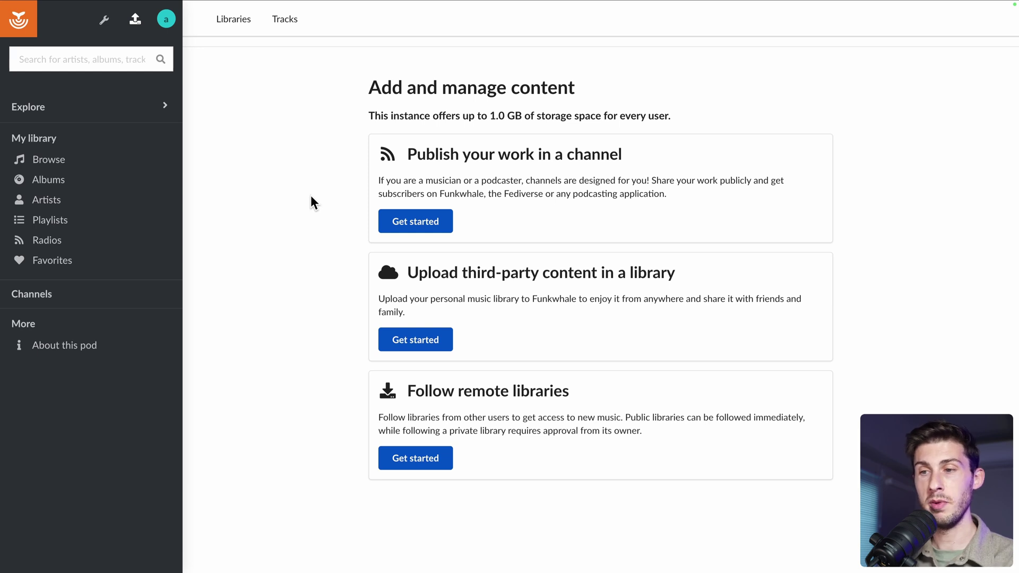
{"action": "left_click_drag", "start_coordinate": [367, 116], "coordinate": [579, 120]}
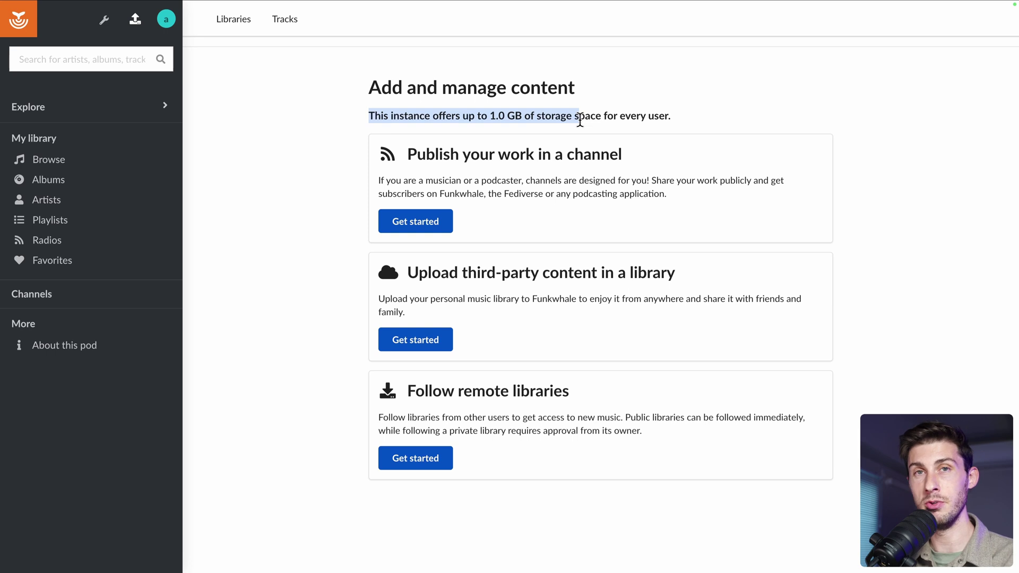
{"action": "left_click", "coordinate": [580, 119]}
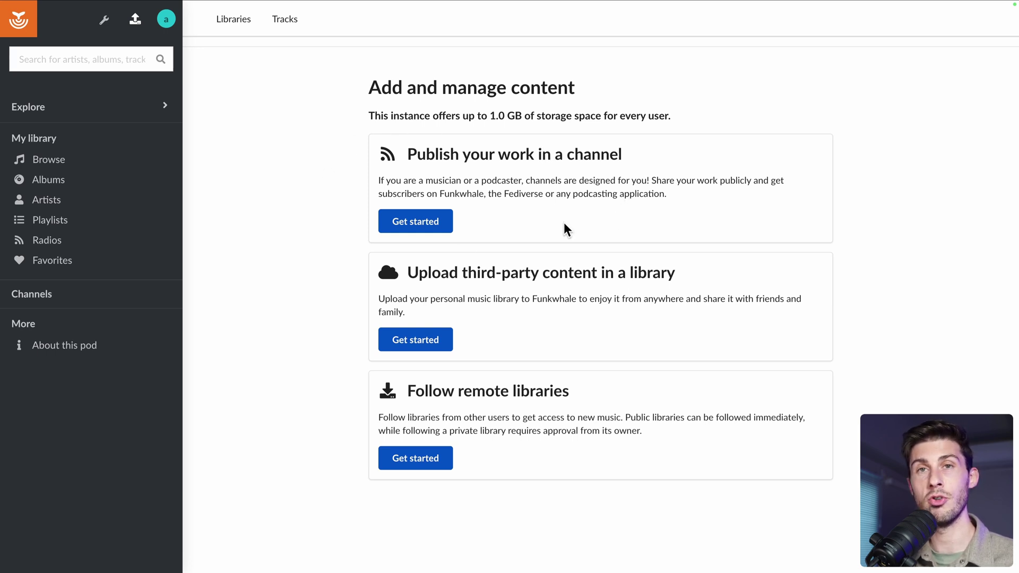
- Begin a new channel, dismiss the Create channel dialog, and return to Add and manage content
{"action": "left_click", "coordinate": [416, 219]}
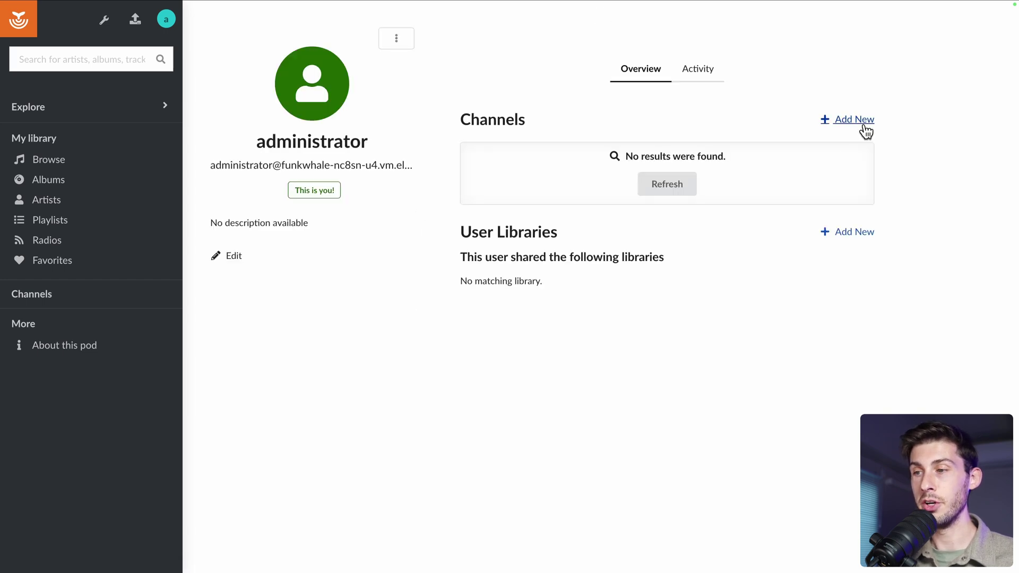
{"action": "left_click", "coordinate": [852, 122]}
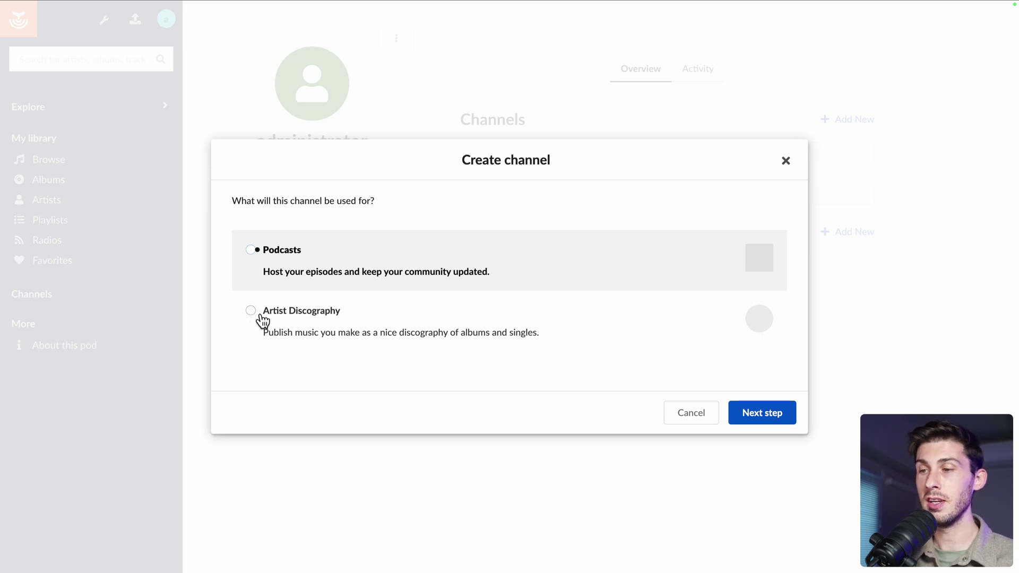
{"action": "left_click", "coordinate": [786, 160]}
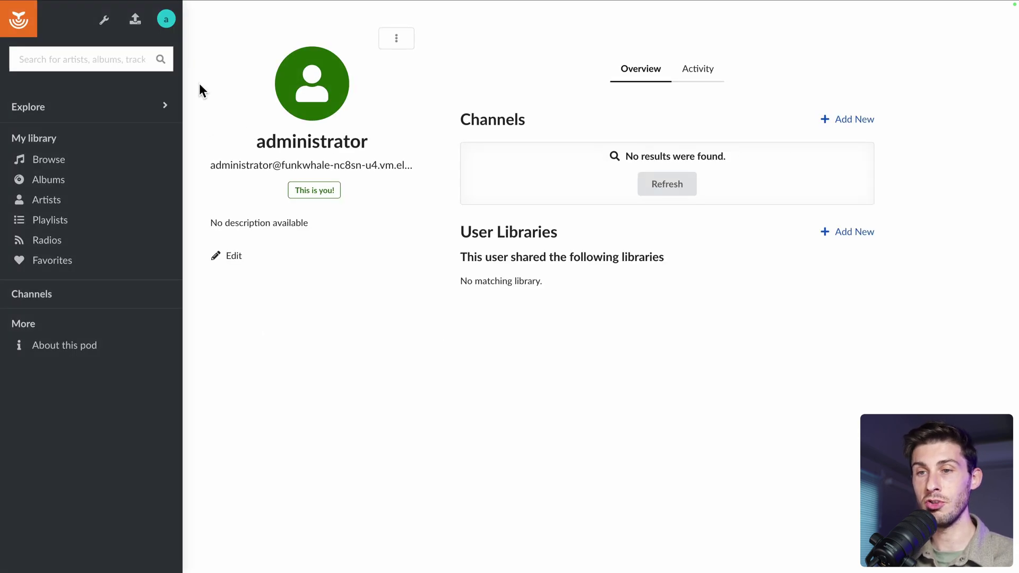
{"action": "left_click", "coordinate": [135, 21]}
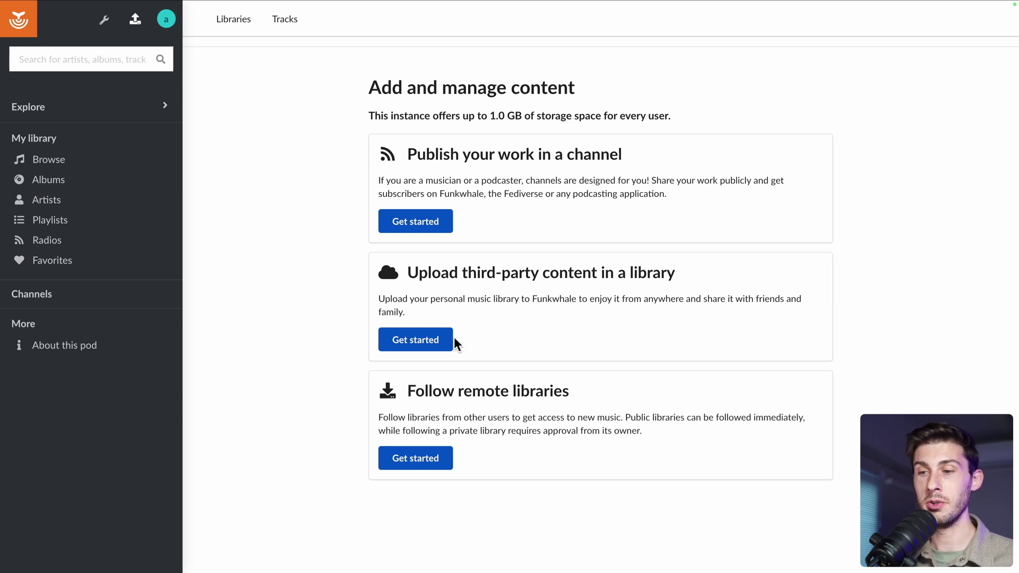
- Start a new library named 'Elestio Music' with visibility left at Nobody except me
{"action": "left_click", "coordinate": [422, 342]}
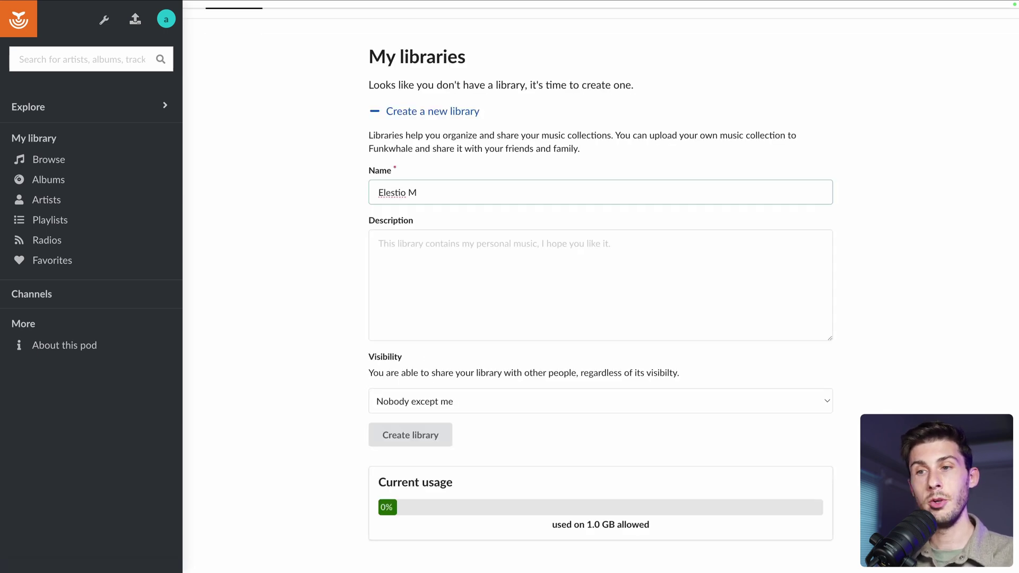
{"action": "type", "text": "usic"}
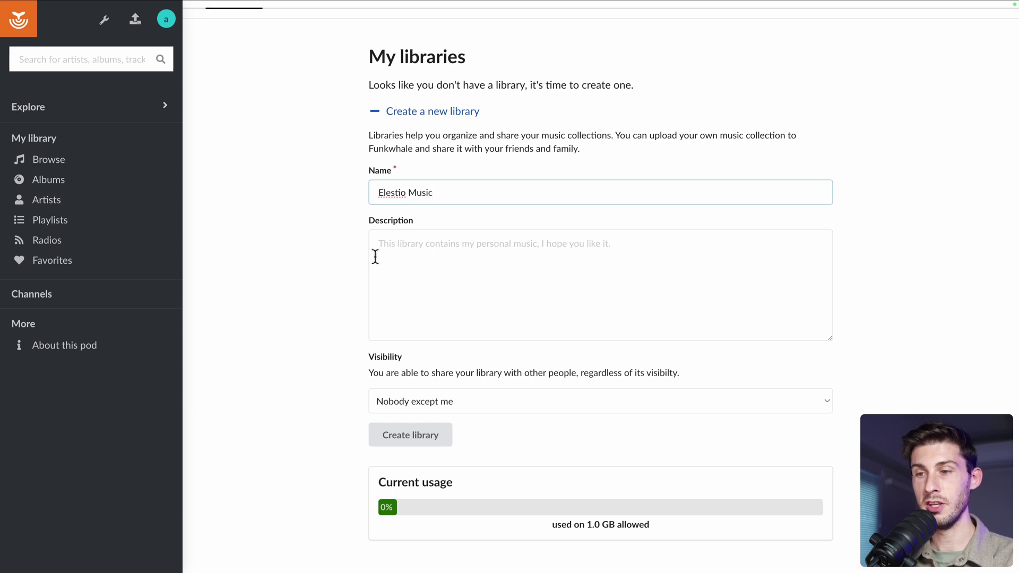
{"action": "scroll", "coordinate": [346, 291], "scroll_direction": "down", "scroll_amount": 1}
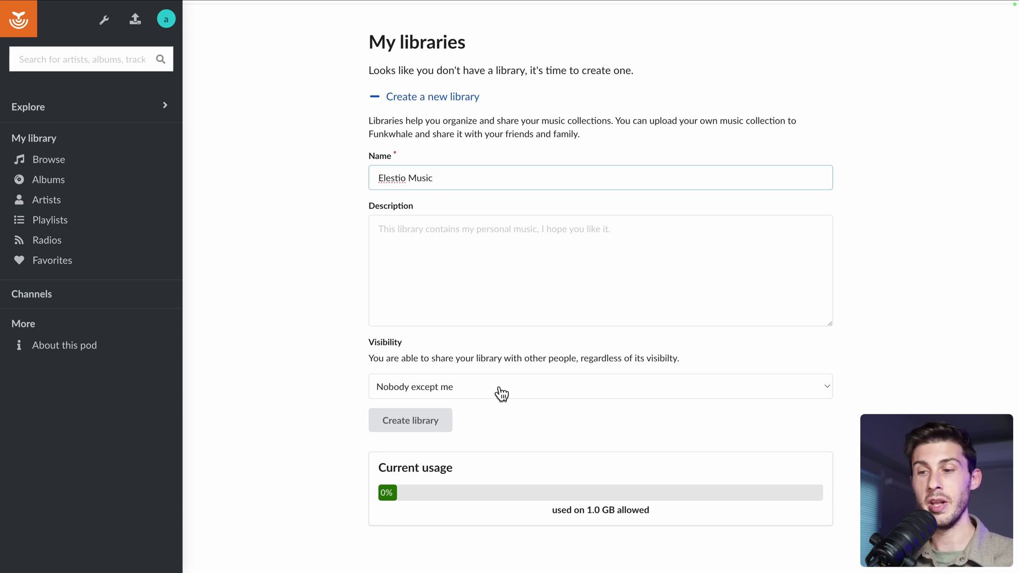
{"action": "left_click", "coordinate": [498, 393]}
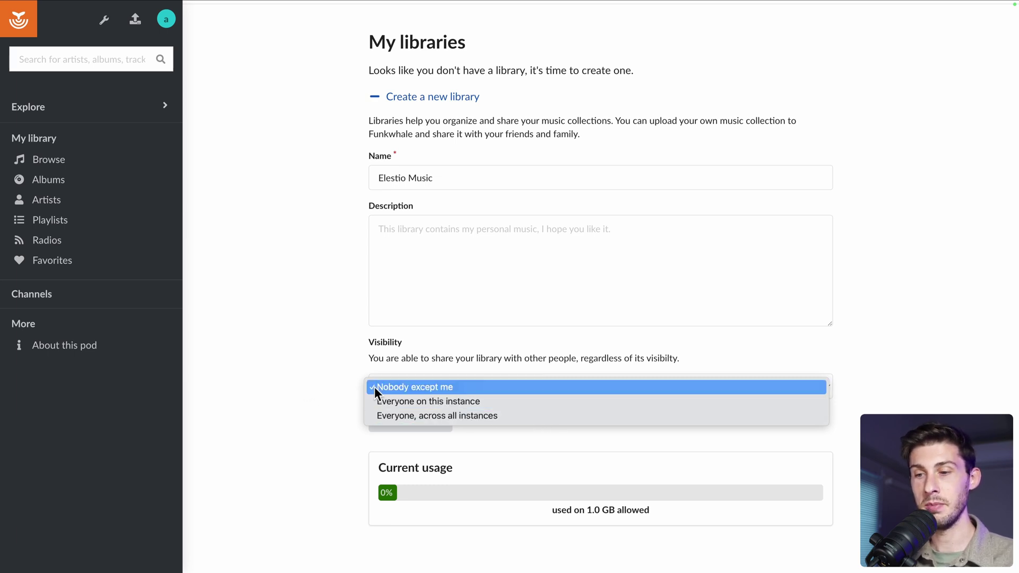
{"action": "left_click", "coordinate": [317, 391]}
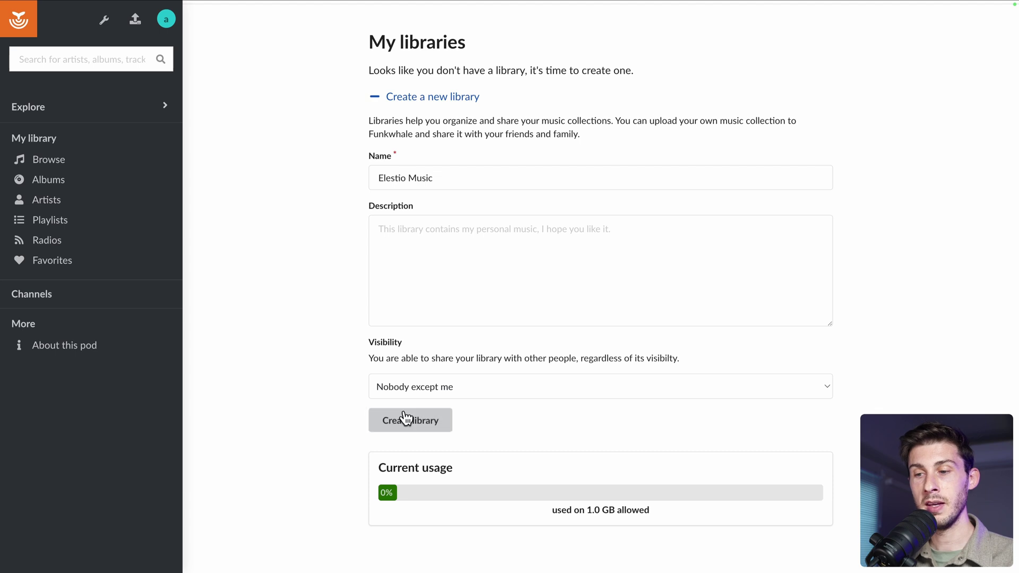
- Create the private Elestio Music library and bring up its Upload page showing 1.0 GB remaining
{"action": "left_click", "coordinate": [403, 426]}
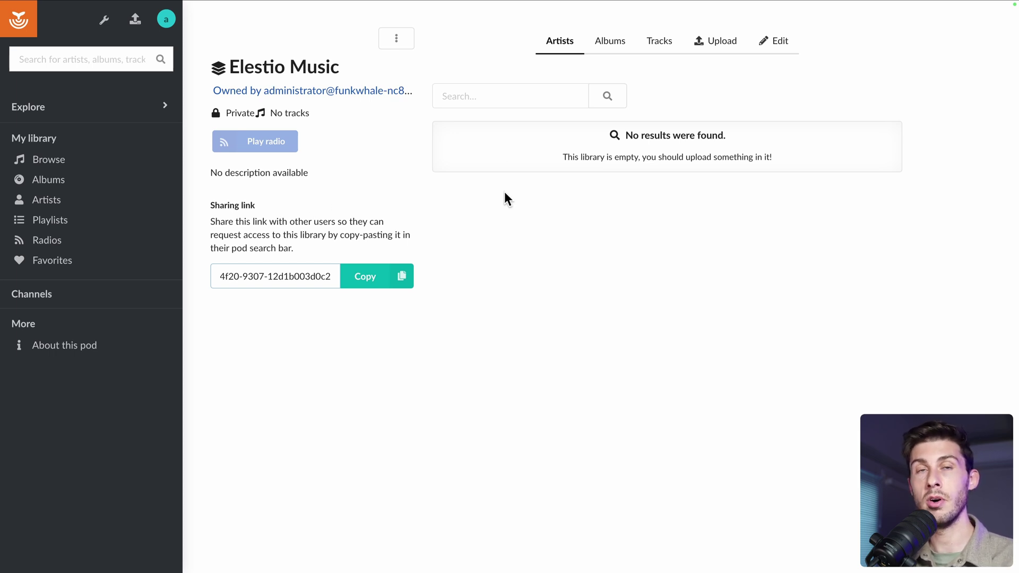
{"action": "left_click", "coordinate": [725, 51]}
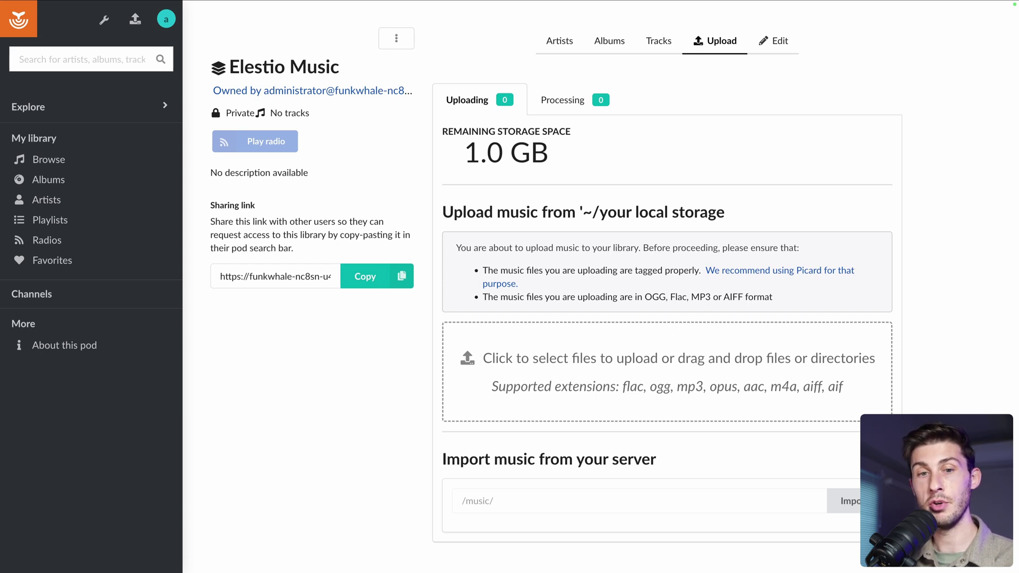
- Drop the 14 album mp3 files into the upload zone, then check their Processing status
{"action": "left_click_drag", "start_coordinate": [0, 344], "coordinate": [586, 352]}
{"action": "scroll", "coordinate": [586, 352], "scroll_direction": "down", "scroll_amount": 3}
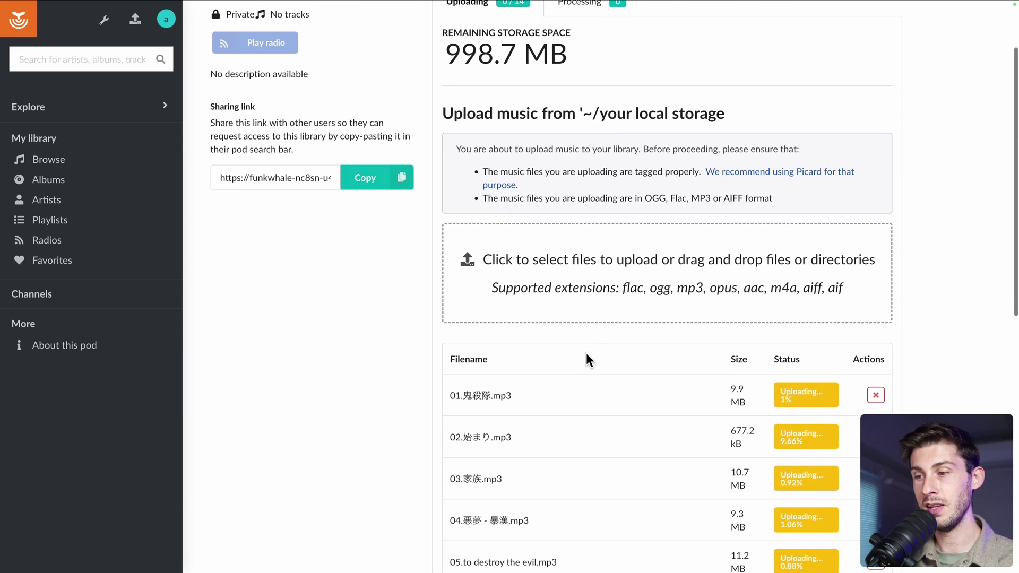
{"action": "scroll", "coordinate": [553, 451], "scroll_direction": "up", "scroll_amount": 2}
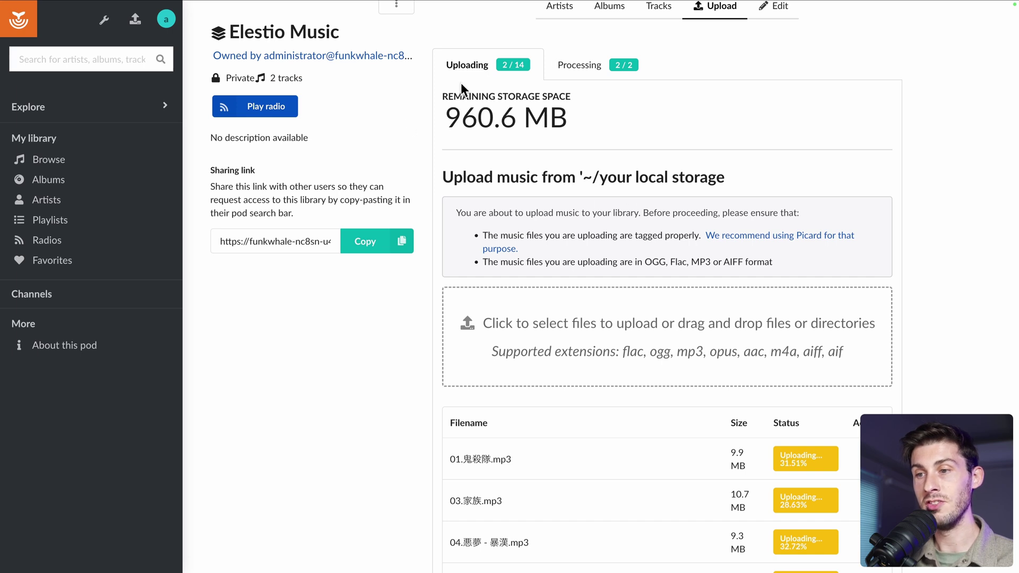
{"action": "scroll", "coordinate": [581, 177], "scroll_direction": "down", "scroll_amount": 6}
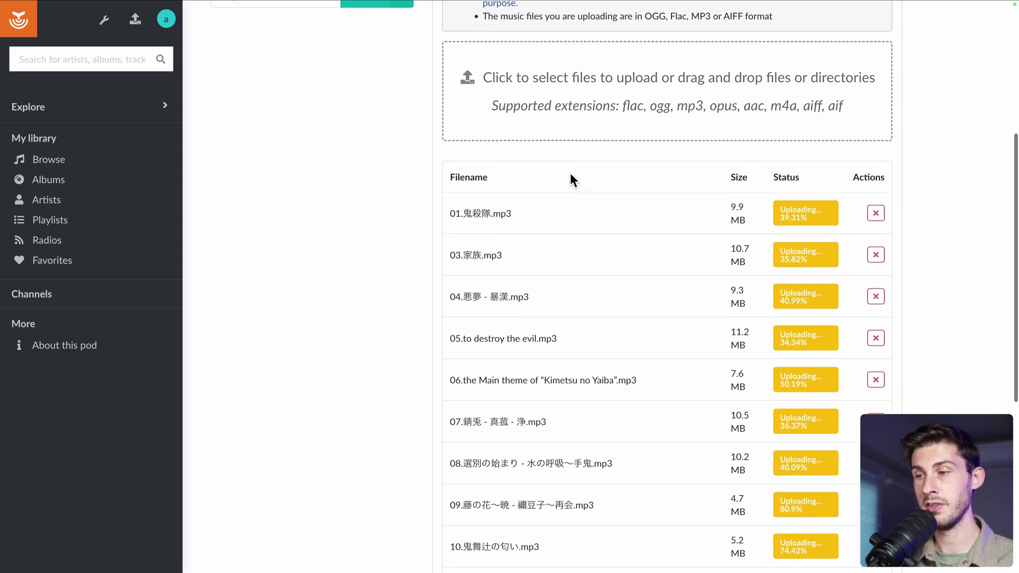
{"action": "scroll", "coordinate": [658, 349], "scroll_direction": "down", "scroll_amount": 2}
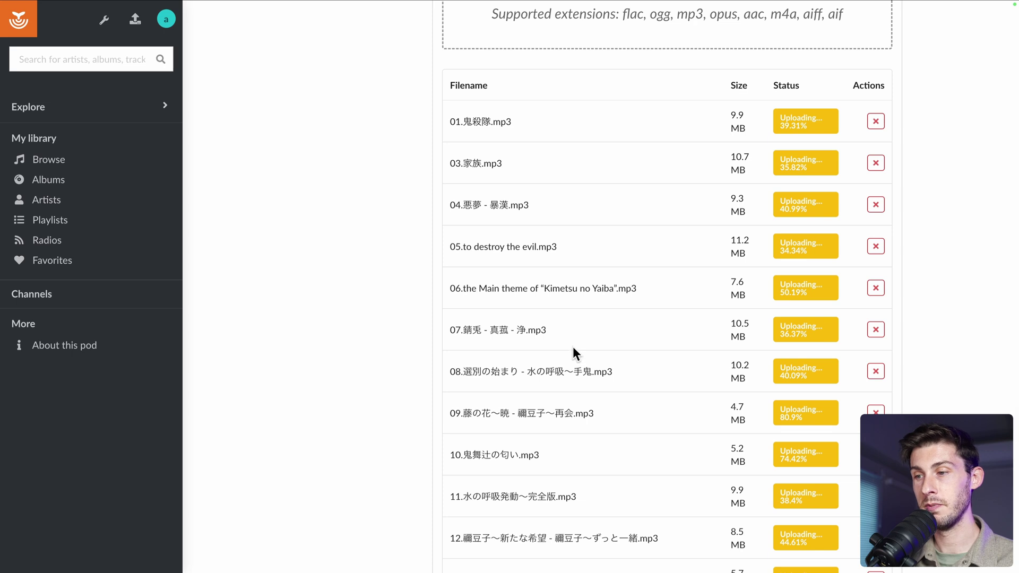
{"action": "scroll", "coordinate": [572, 346], "scroll_direction": "down", "scroll_amount": 5}
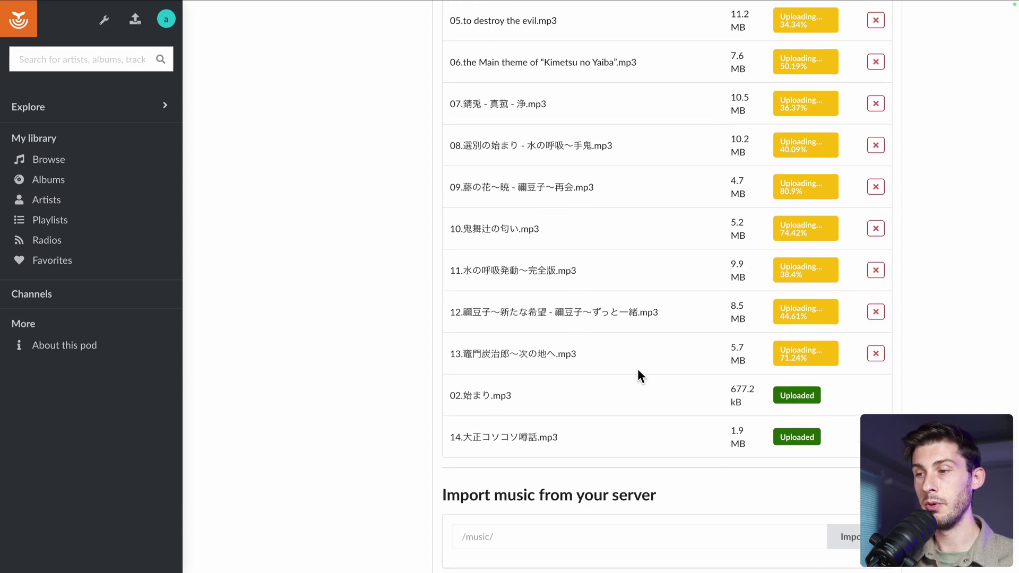
{"action": "scroll", "coordinate": [638, 369], "scroll_direction": "up", "scroll_amount": 5}
{"action": "scroll", "coordinate": [637, 368], "scroll_direction": "up", "scroll_amount": 1}
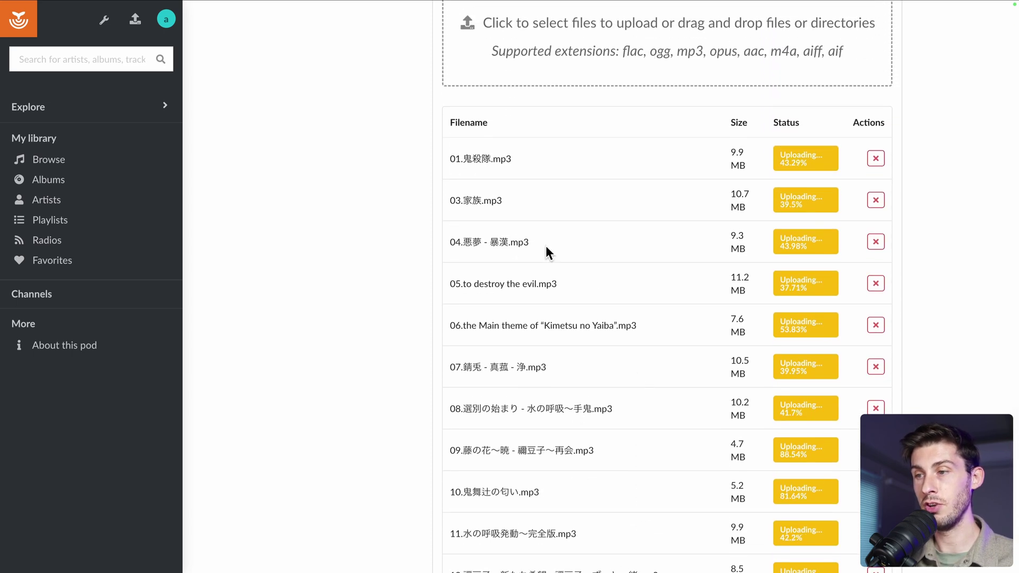
{"action": "scroll", "coordinate": [557, 260], "scroll_direction": "up", "scroll_amount": 8}
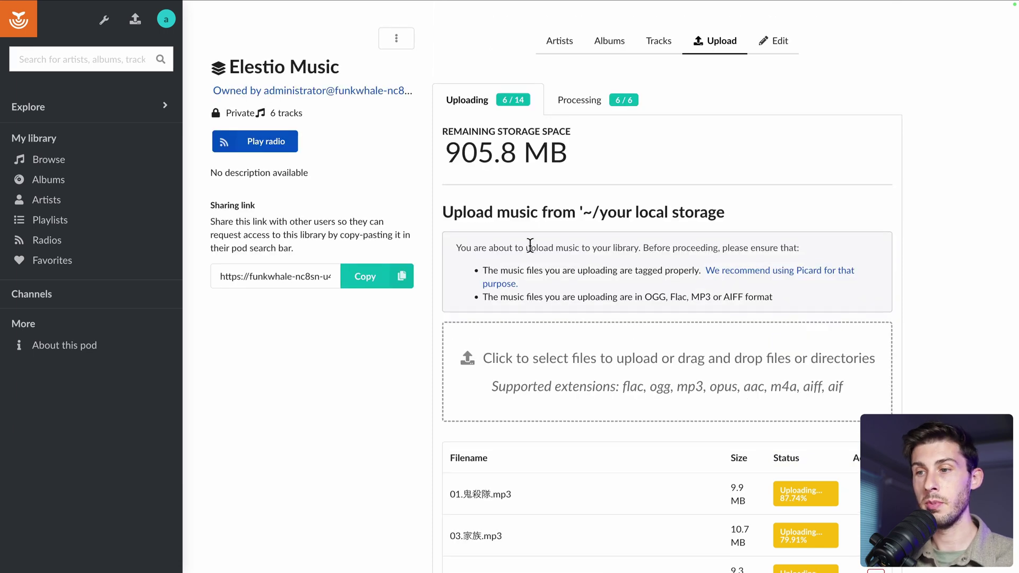
{"action": "left_click", "coordinate": [592, 111]}
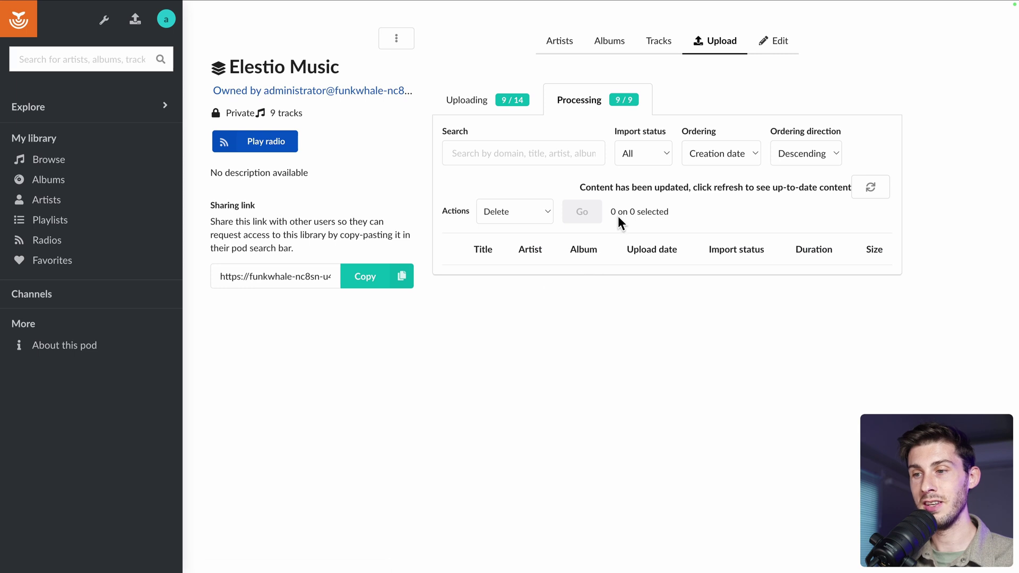
- Refresh processing until all 14 tracks finish, then open the 2021 album page from Albums
{"action": "left_click", "coordinate": [870, 188]}
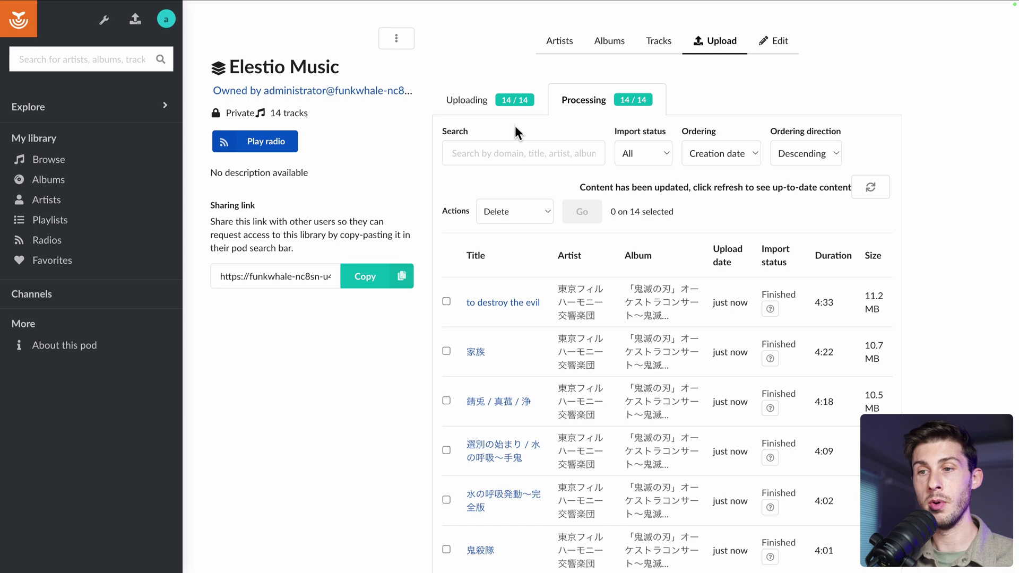
{"action": "left_click", "coordinate": [563, 41]}
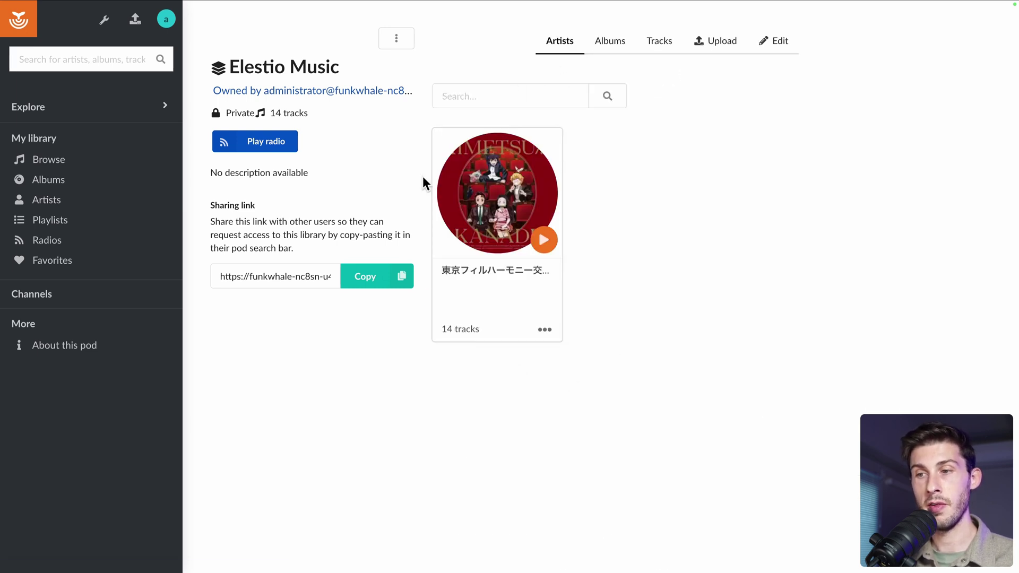
{"action": "left_click", "coordinate": [609, 44]}
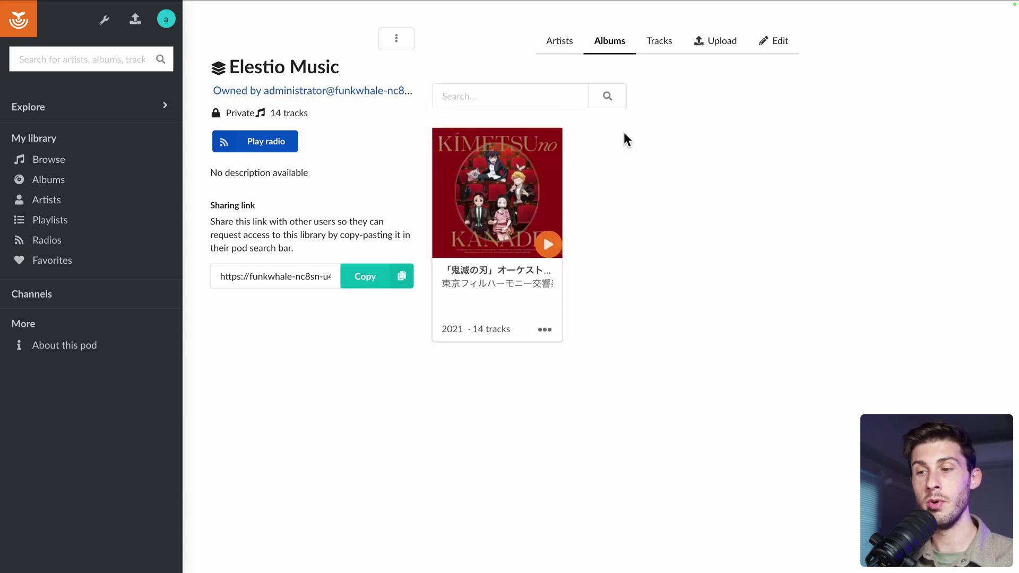
{"action": "left_click", "coordinate": [492, 271]}
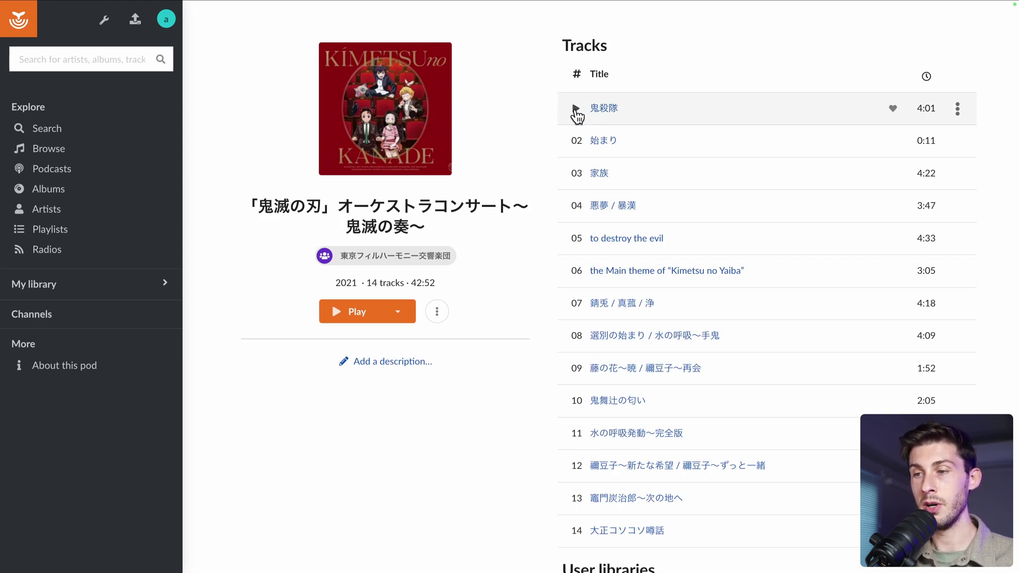
- Play track 01 鬼殺隊 from the album, lower the volume, and pause it at 1:00
{"action": "left_click", "coordinate": [575, 109]}
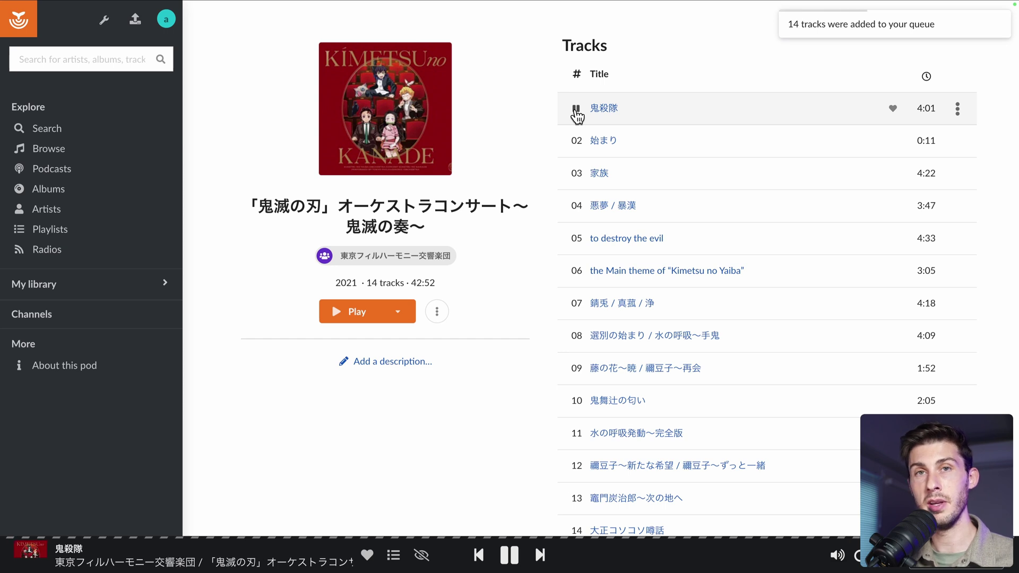
{"action": "mouse_move", "coordinate": [837, 555]}
{"action": "left_click", "coordinate": [826, 501]}
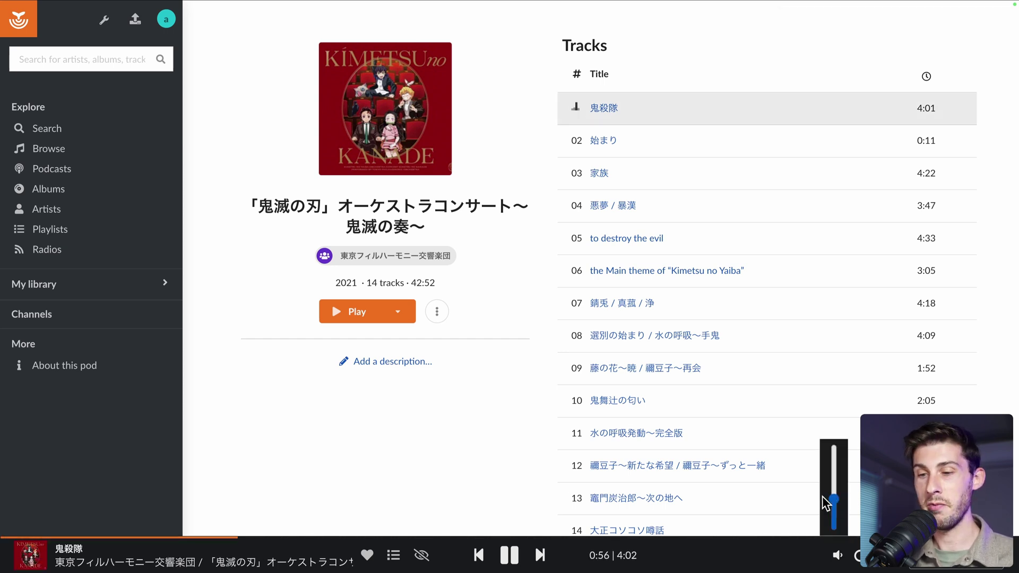
{"action": "key", "text": "space"}
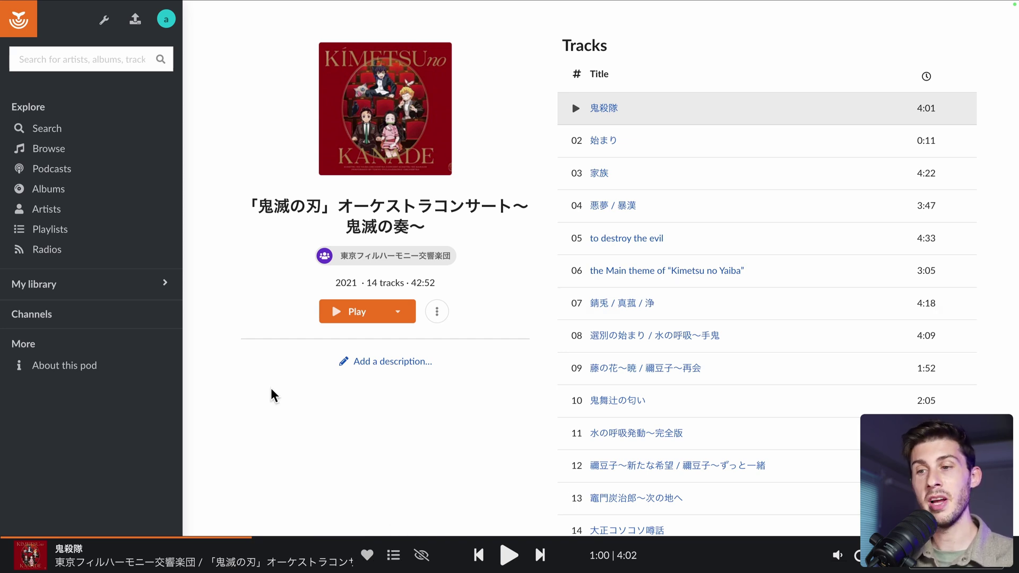
- Return to the add-content page and choose Get started under Follow remote libraries
{"action": "left_click", "coordinate": [136, 21]}
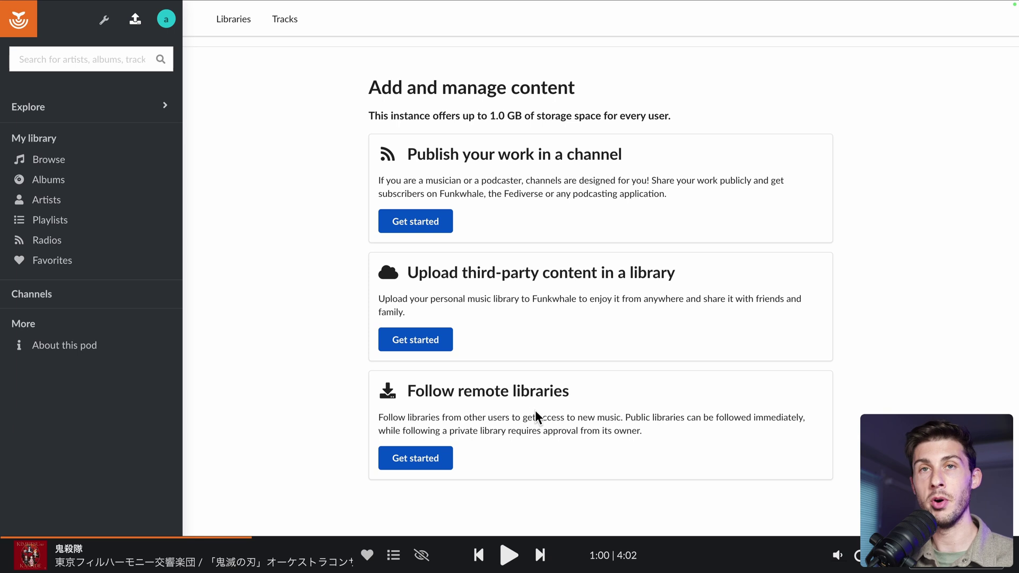
{"action": "left_click", "coordinate": [419, 458]}
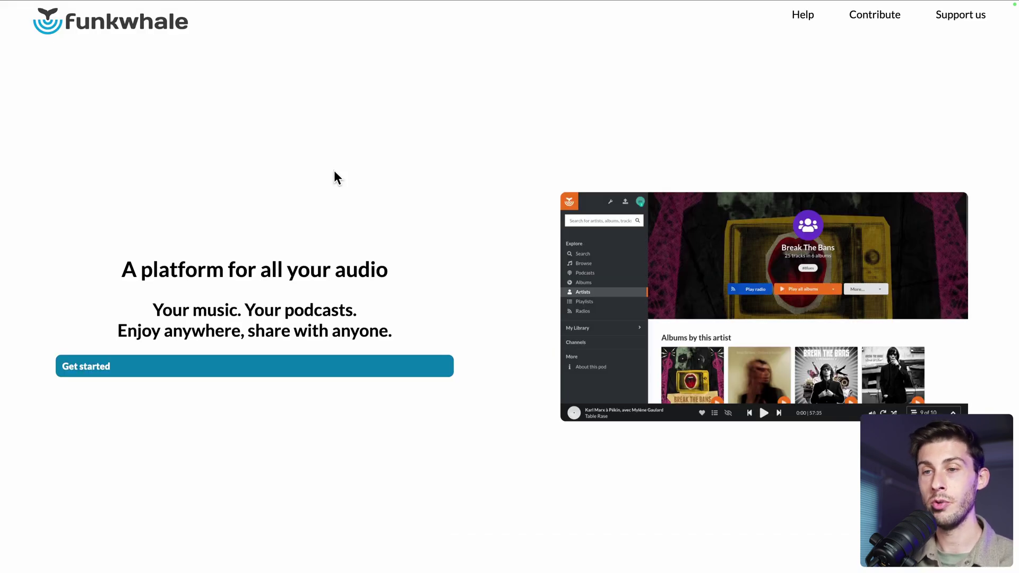
- Open the Find a pod directory and browse pods like allnightlong and Liberta Audio
{"action": "scroll", "coordinate": [333, 170], "scroll_direction": "down", "scroll_amount": 10}
{"action": "scroll", "coordinate": [335, 172], "scroll_direction": "down", "scroll_amount": 15}
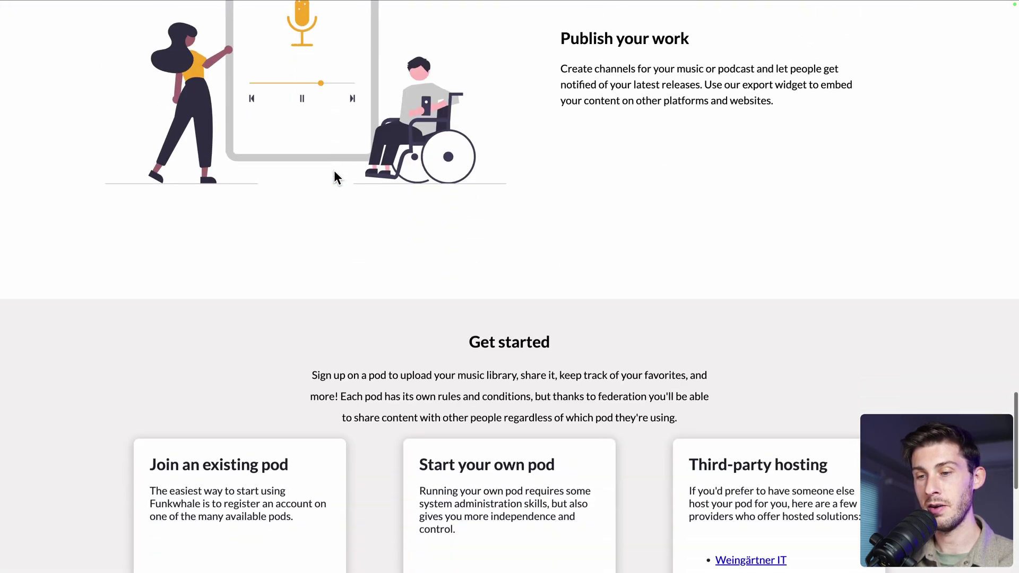
{"action": "scroll", "coordinate": [334, 175], "scroll_direction": "down", "scroll_amount": 8}
{"action": "scroll", "coordinate": [334, 175], "scroll_direction": "up", "scroll_amount": 3}
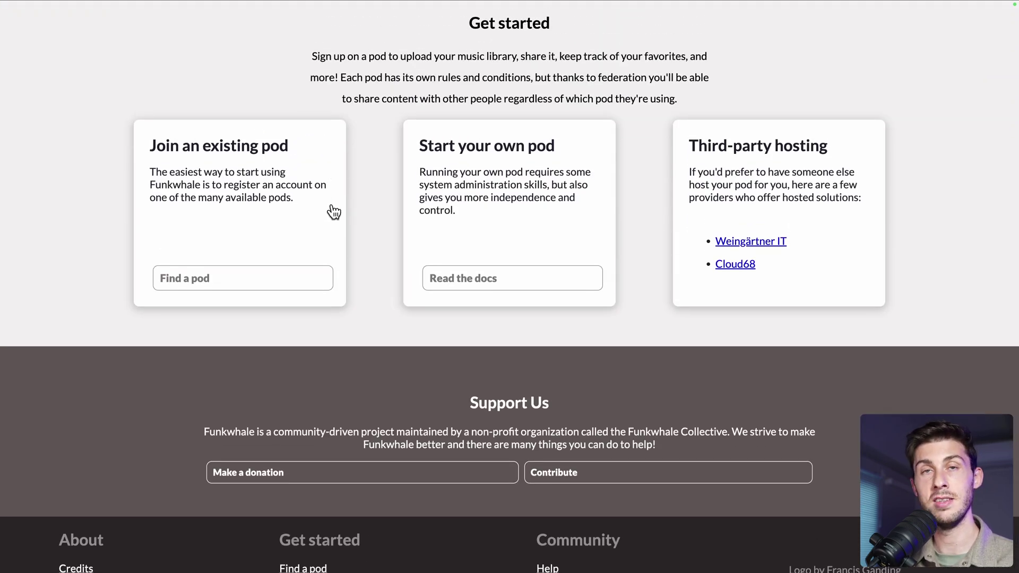
{"action": "left_click", "coordinate": [227, 284]}
{"action": "scroll", "coordinate": [101, 286], "scroll_direction": "down", "scroll_amount": 10}
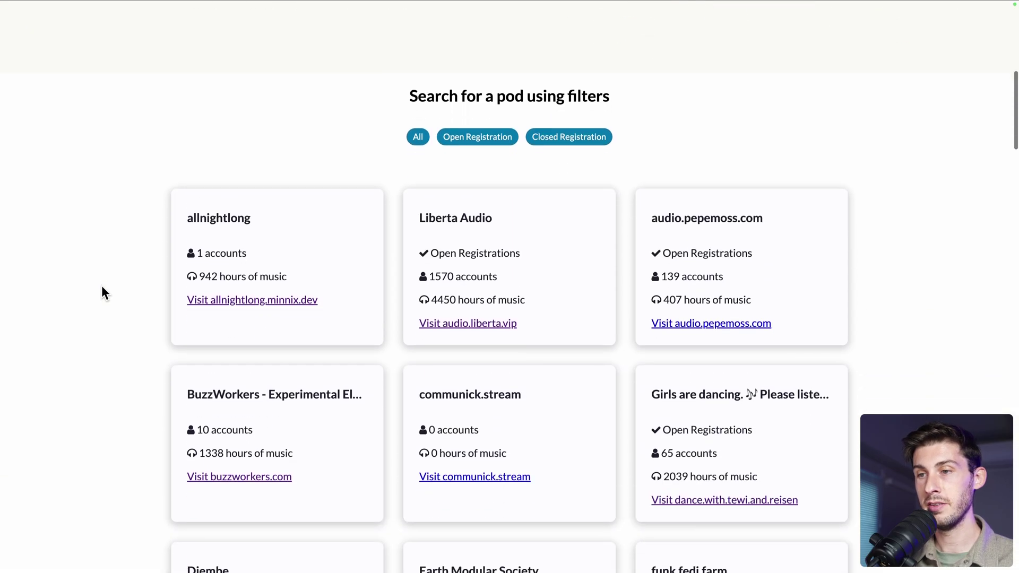
{"action": "scroll", "coordinate": [101, 285], "scroll_direction": "down", "scroll_amount": 2}
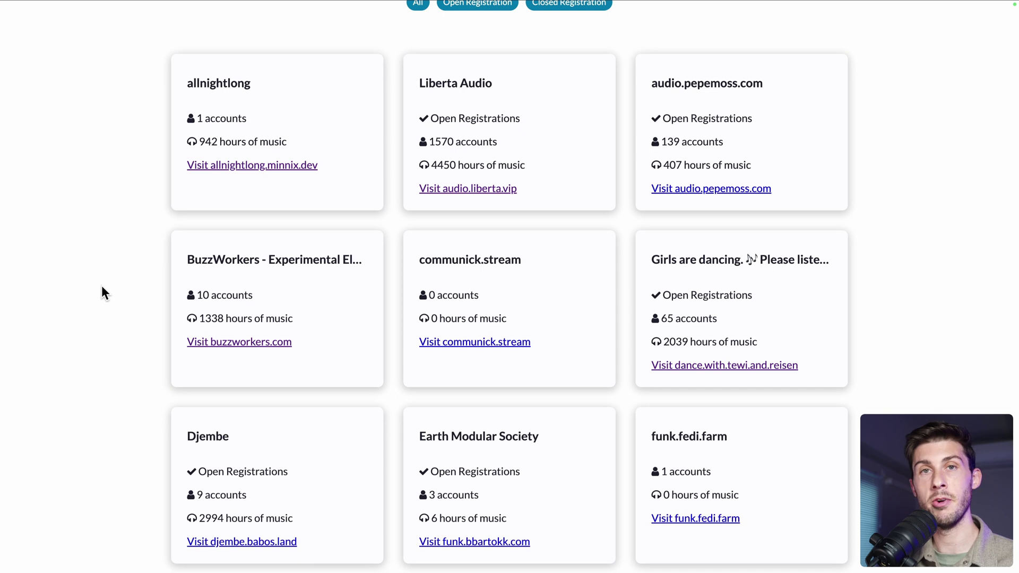
{"action": "scroll", "coordinate": [101, 285], "scroll_direction": "down", "scroll_amount": 1}
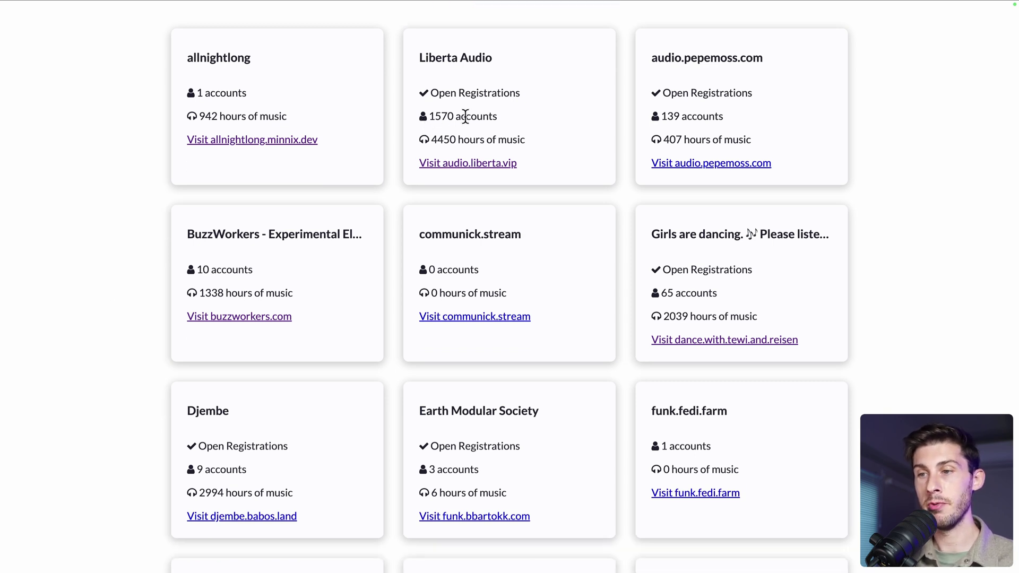